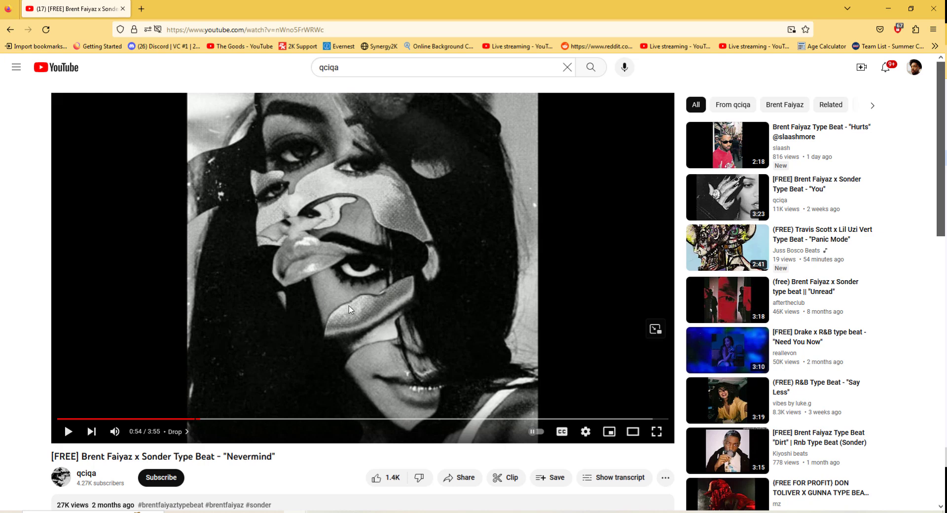
# Copy the web address of the YouTube video "[FREE] Brent Faiyaz x Sonder Type Beat - Nevermind"
pyautogui.click(291, 30)
pyautogui.hotkey('ctrl', 'c')
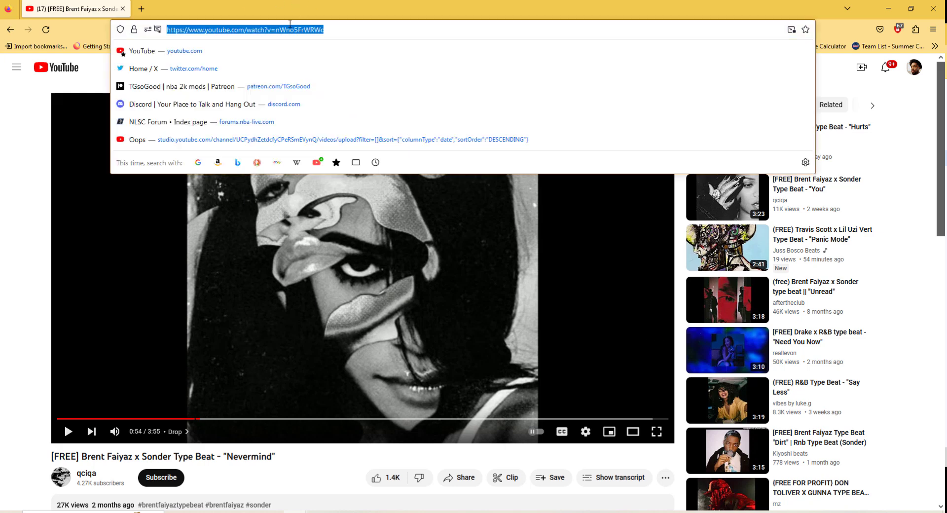
pyautogui.rightClick(296, 30)
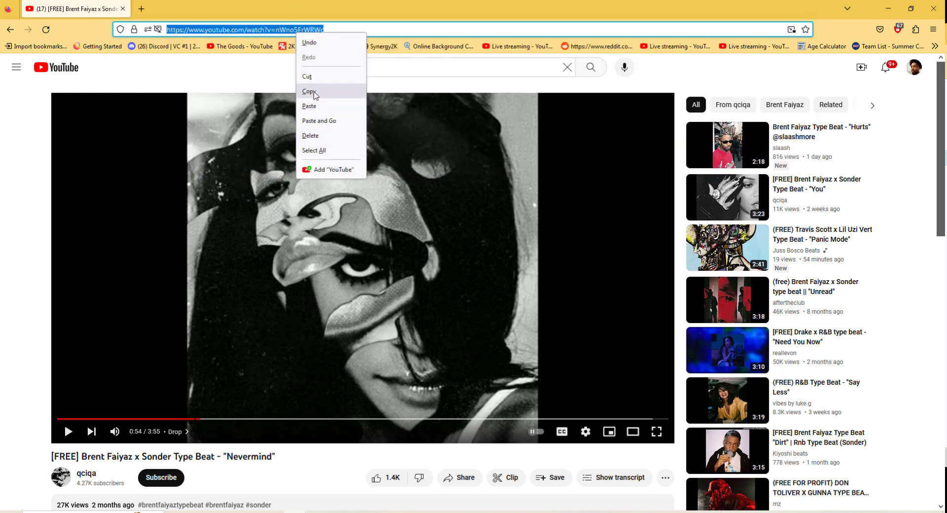
pyautogui.click(311, 91)
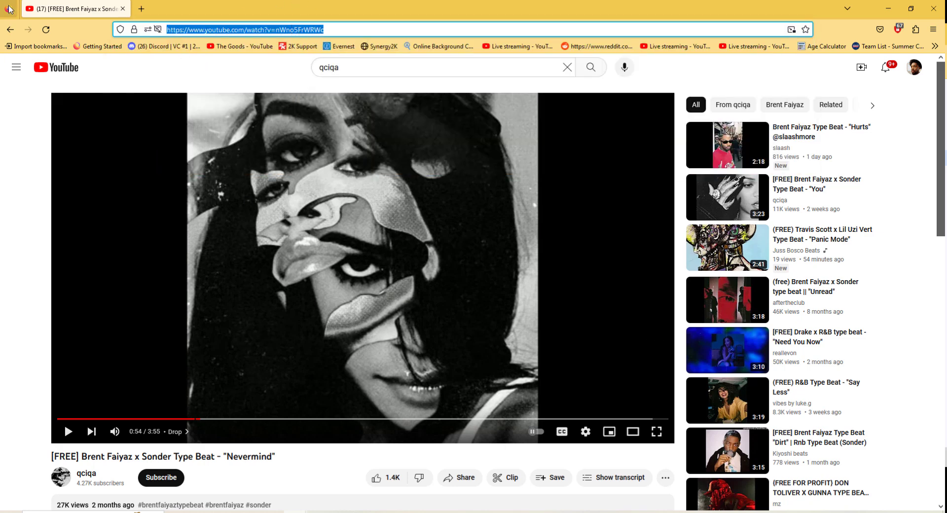
# Open the YtMp3 YouTube to MP3 converter site in a new browser tab
pyautogui.click(143, 10)
pyautogui.click(290, 30)
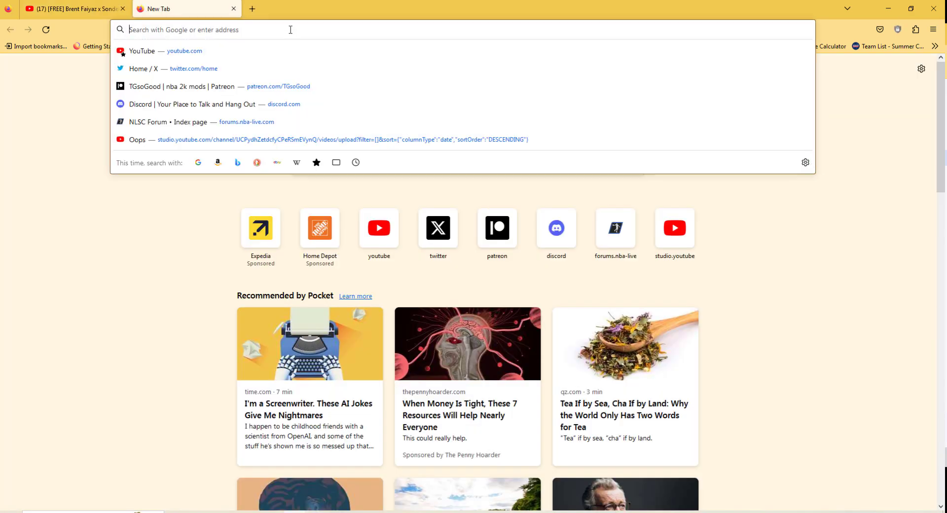
pyautogui.write('mp')
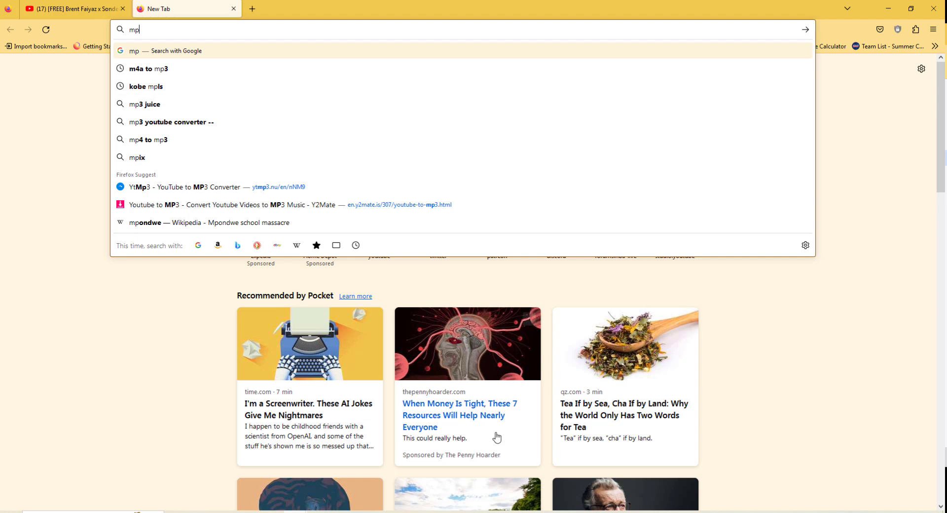
pyautogui.click(219, 187)
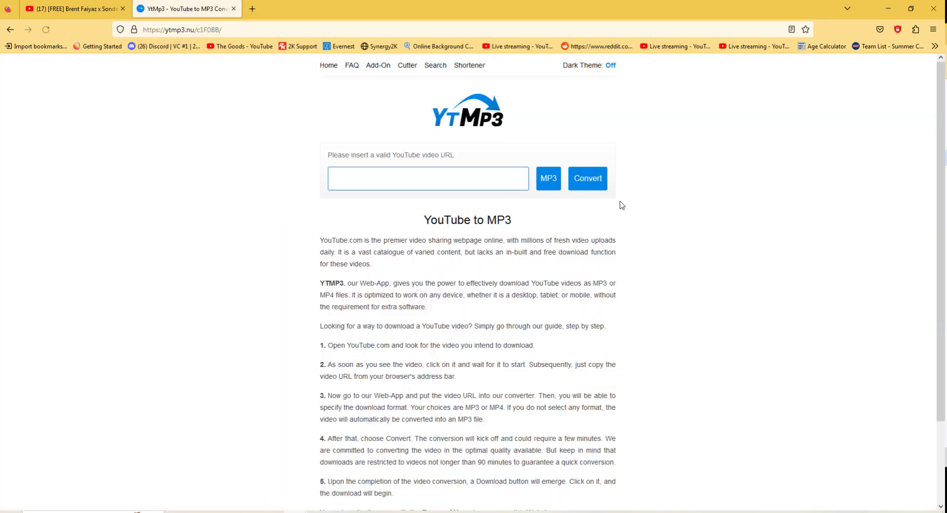
# Paste the copied video address into the converter, convert it to MP3 and download the resulting file
pyautogui.click(478, 184)
pyautogui.hotkey('ctrl', 'v')
pyautogui.click(591, 188)
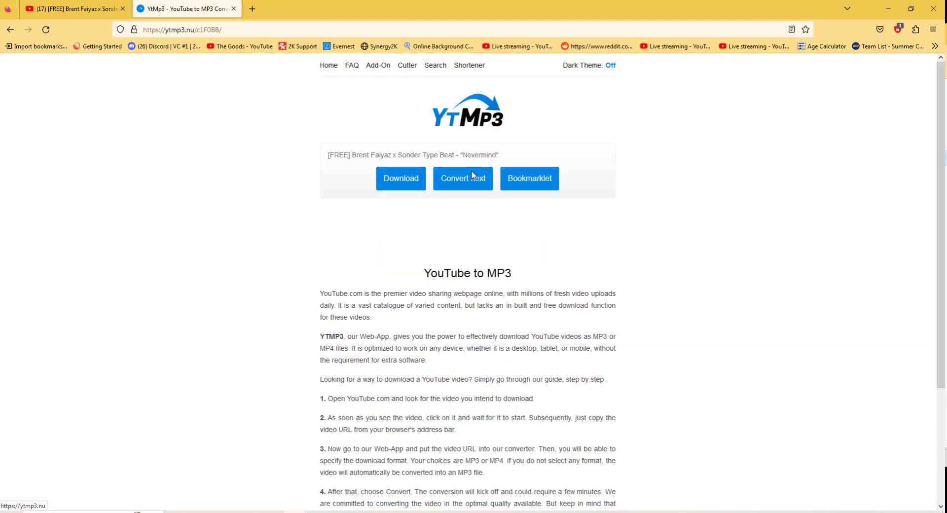
pyautogui.click(409, 183)
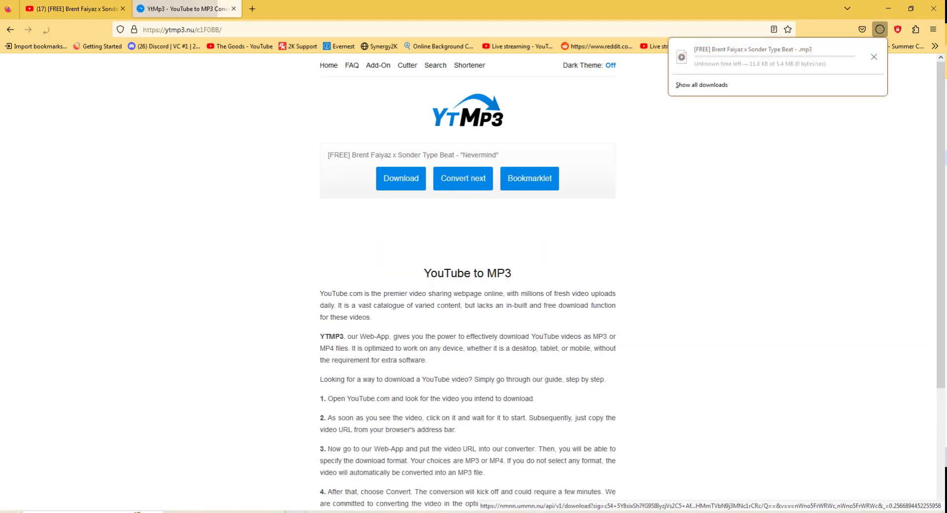
# Open the Downloads folder in File Explorer, select the newly downloaded Brent Faiyaz x Sonder MP3 and move the window aside
pyautogui.click(294, 512)
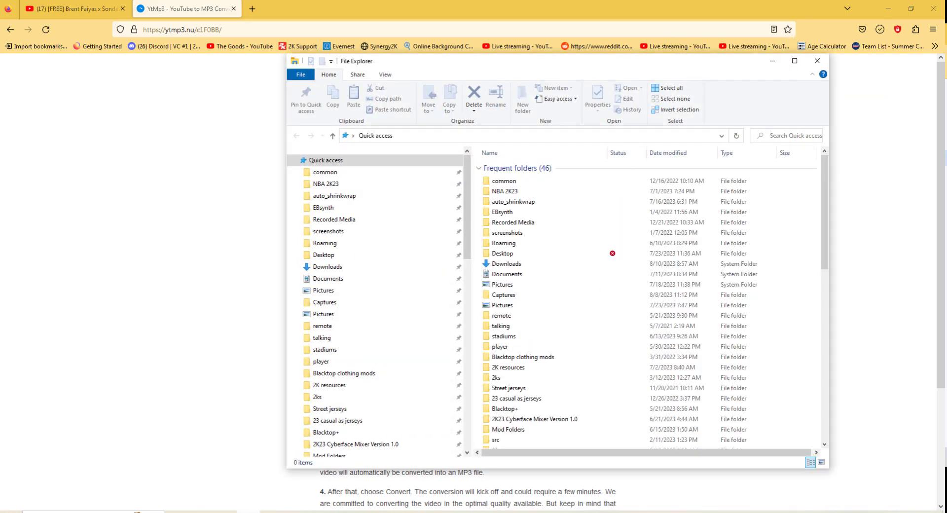
pyautogui.click(327, 267)
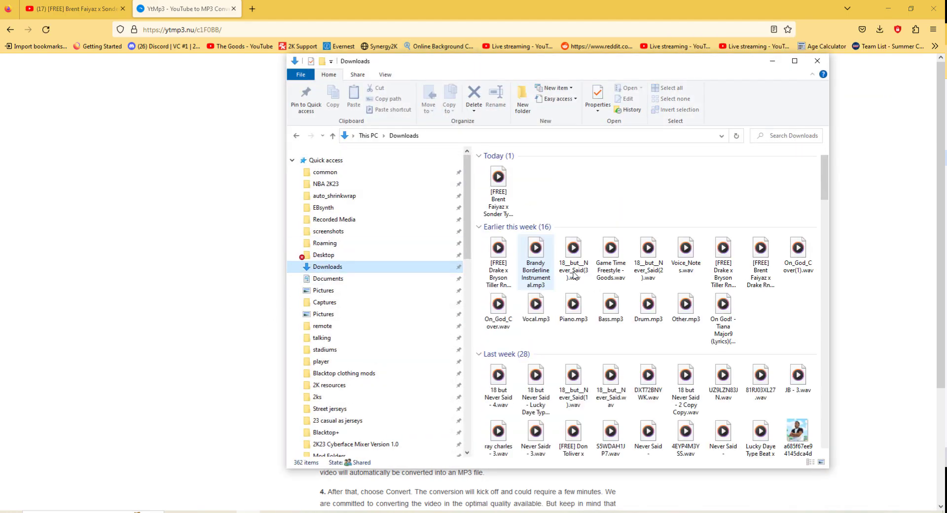
pyautogui.scroll(-10, 603, 308)
pyautogui.scroll(10, 612, 371)
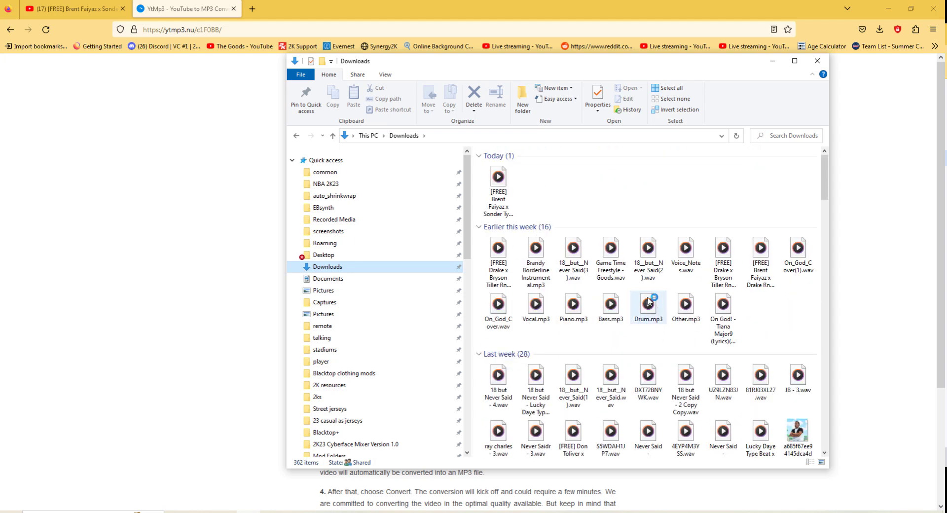
pyautogui.moveTo(548, 69); pyautogui.dragTo(389, 211)
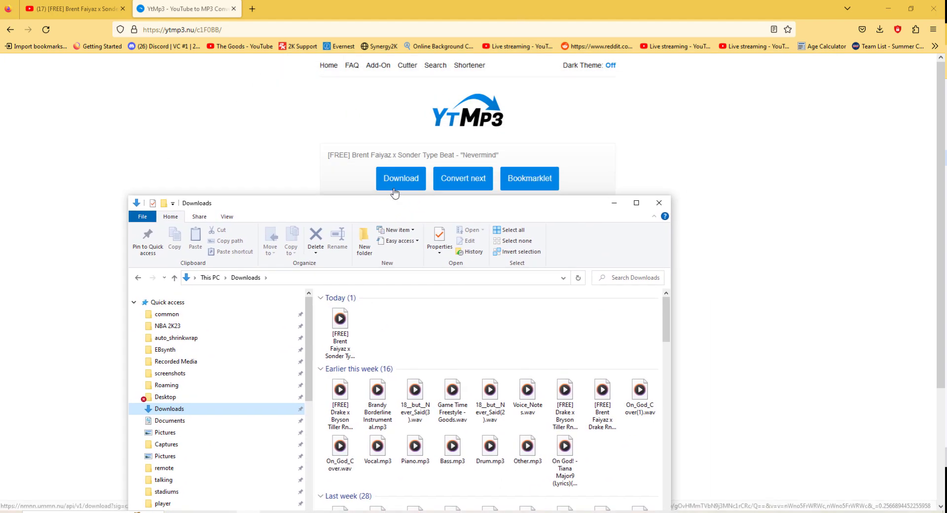
pyautogui.click(342, 330)
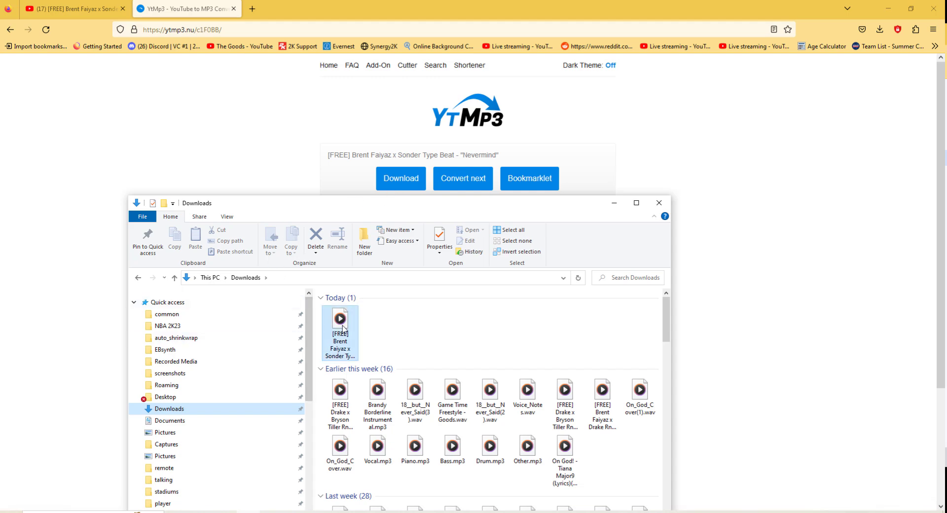
pyautogui.moveTo(427, 211); pyautogui.dragTo(859, 78)
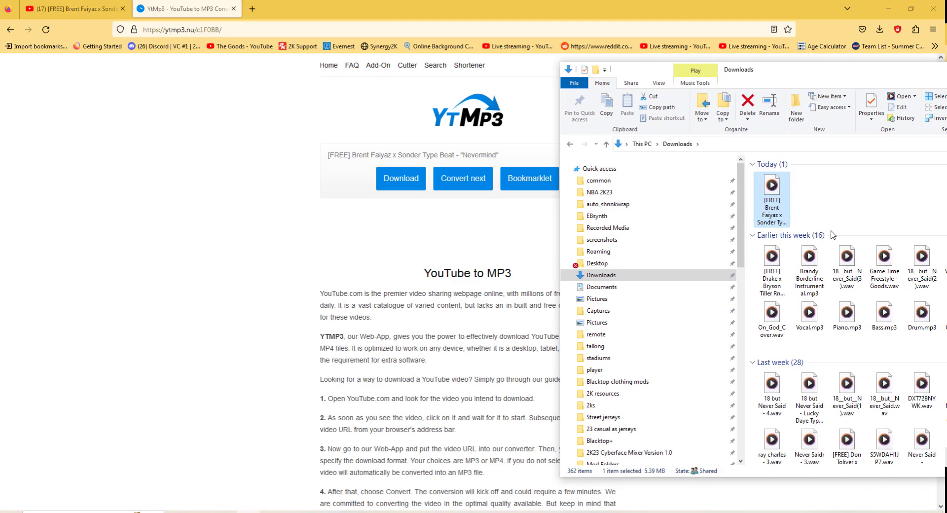
# Switch back to the browser and go to bandlab.com in place of the converter page
pyautogui.click(180, 32)
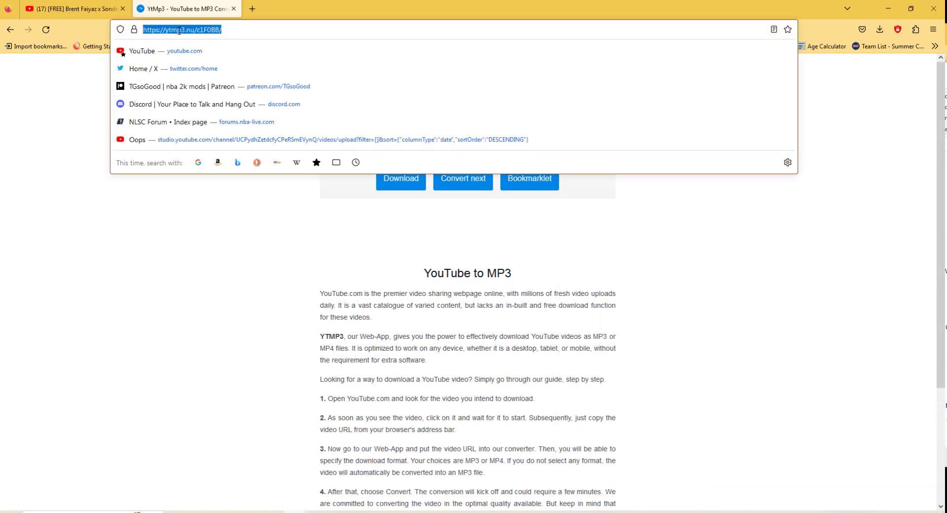
pyautogui.write('bandlab.com/')
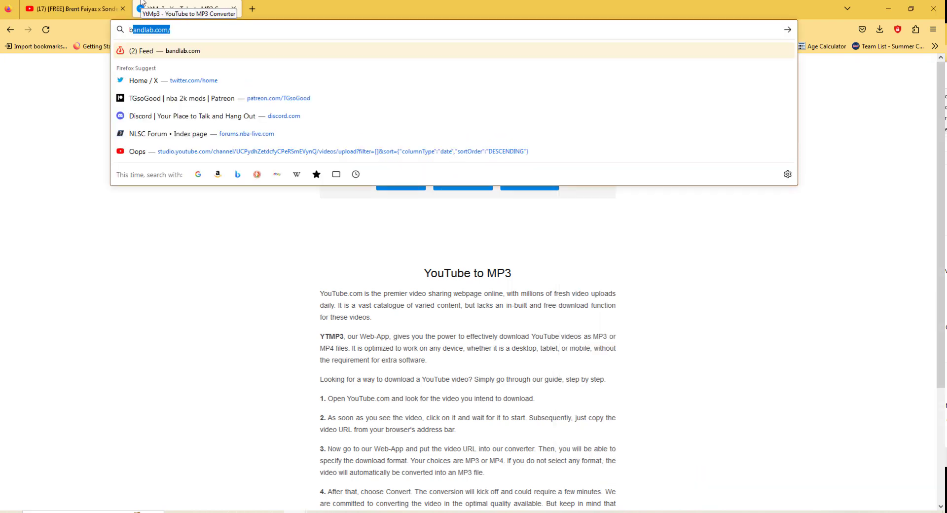
pyautogui.press('Return')
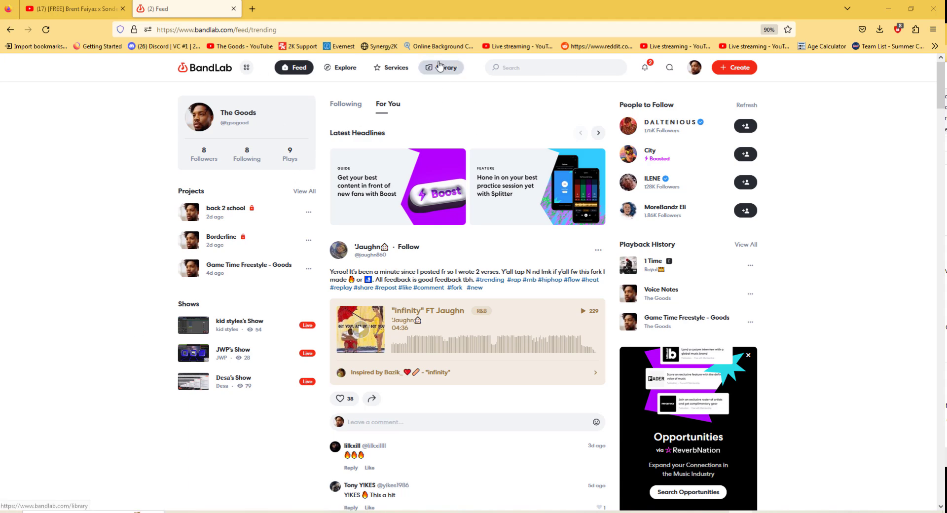
# Open the account's own BandLab profile and look through its published track posts
pyautogui.click(239, 112)
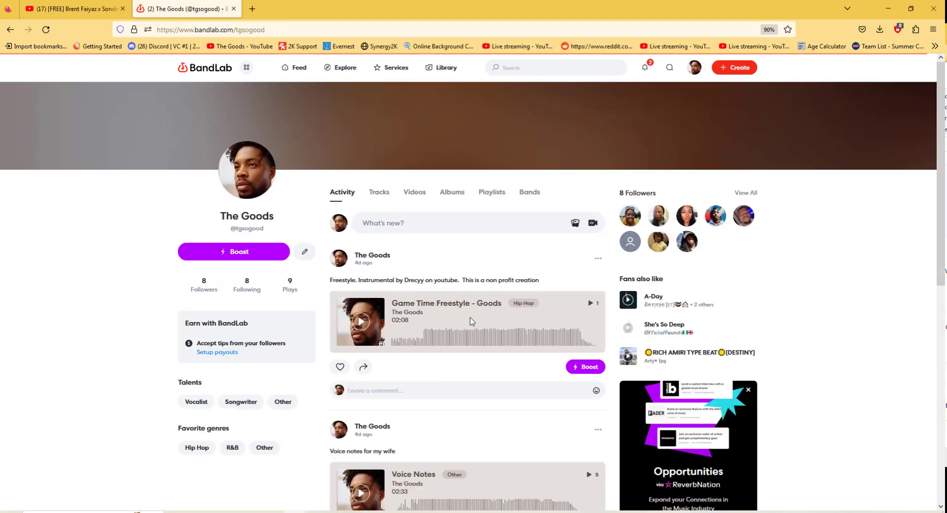
pyautogui.scroll(-3, 421, 361)
pyautogui.scroll(-6, 395, 429)
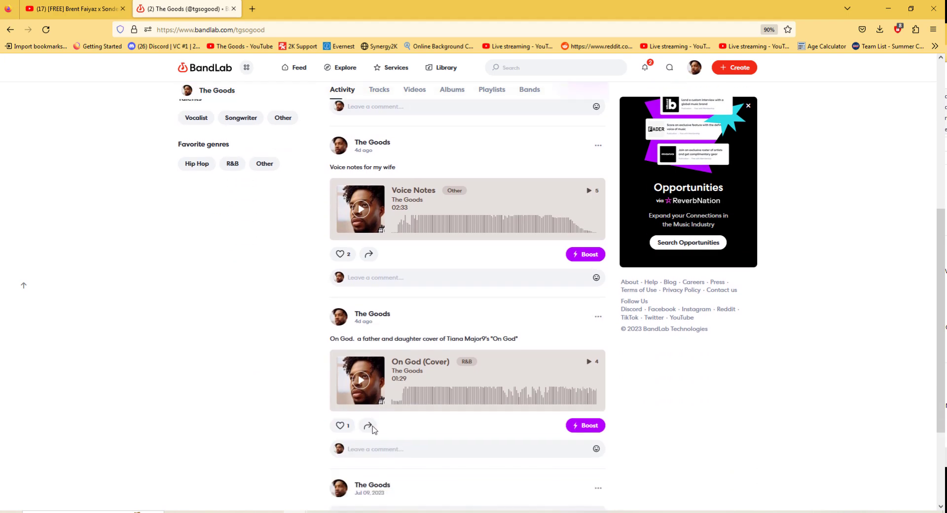
pyautogui.scroll(9, 380, 439)
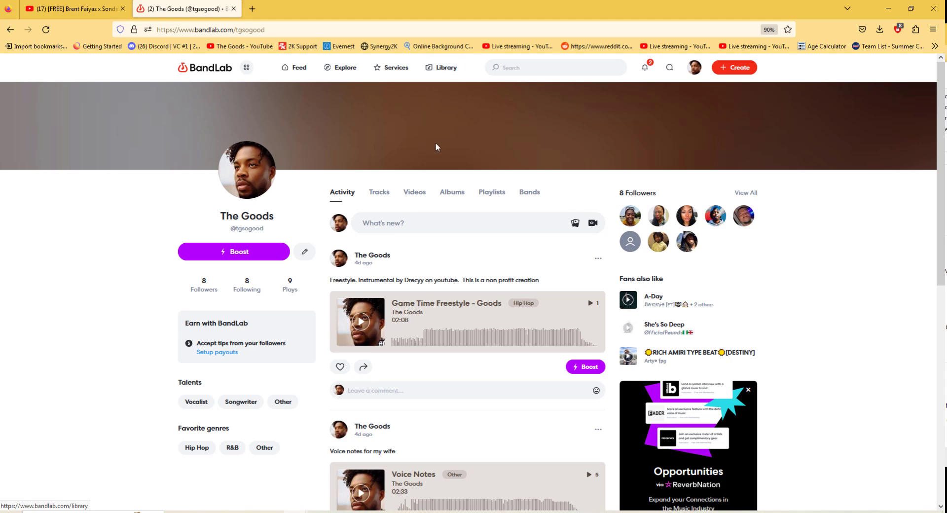
# Open the BandLab library and look through the project list and the recent activity notifications
pyautogui.click(444, 68)
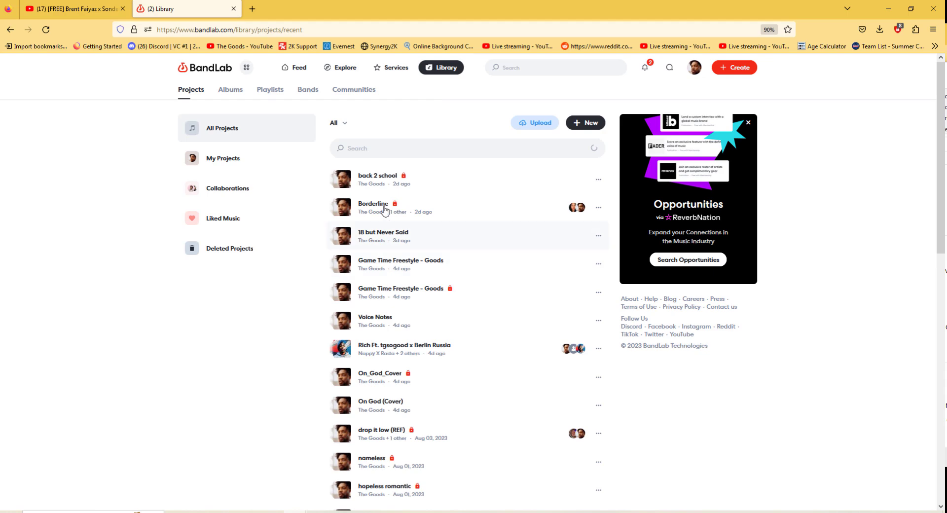
pyautogui.scroll(-12, 439, 254)
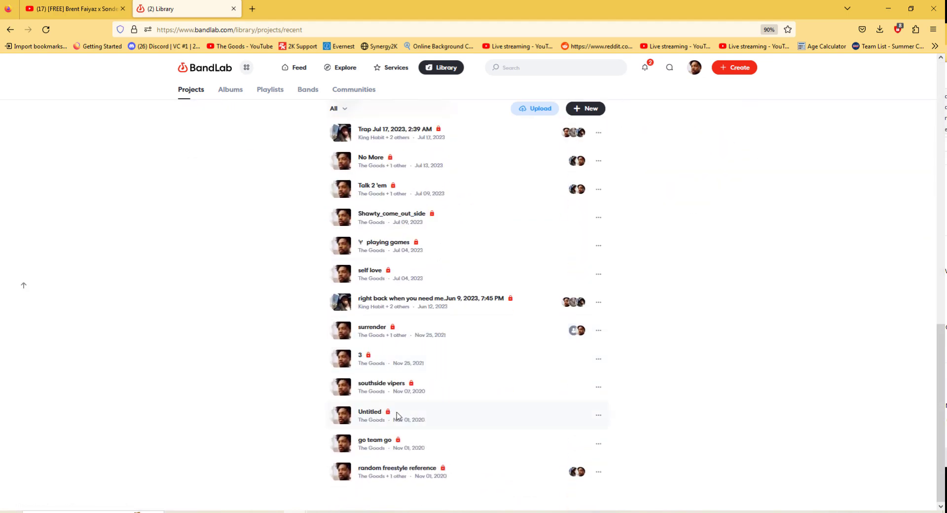
pyautogui.scroll(15, 395, 380)
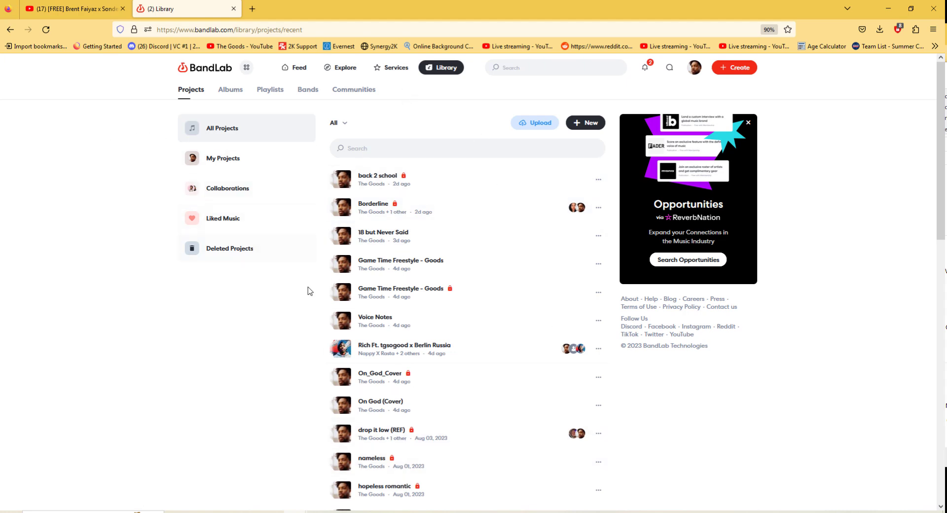
pyautogui.click(649, 68)
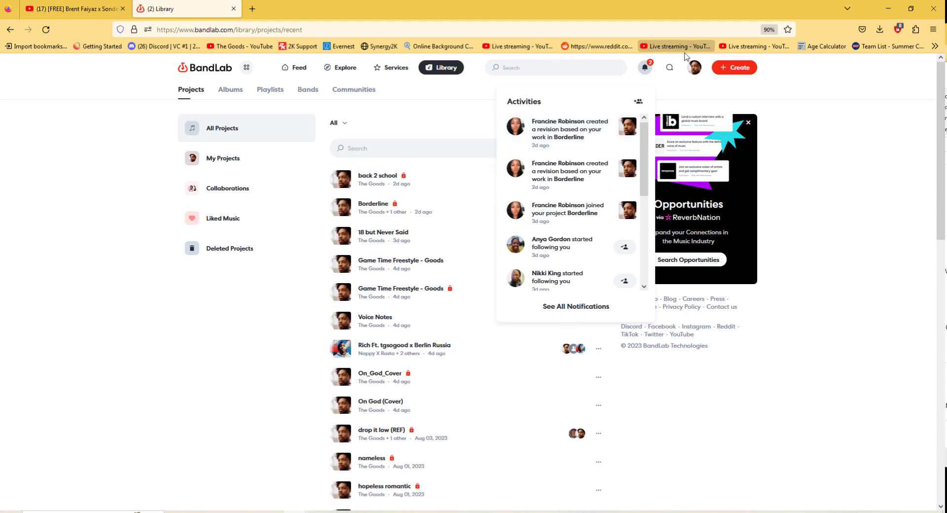
pyautogui.click(709, 98)
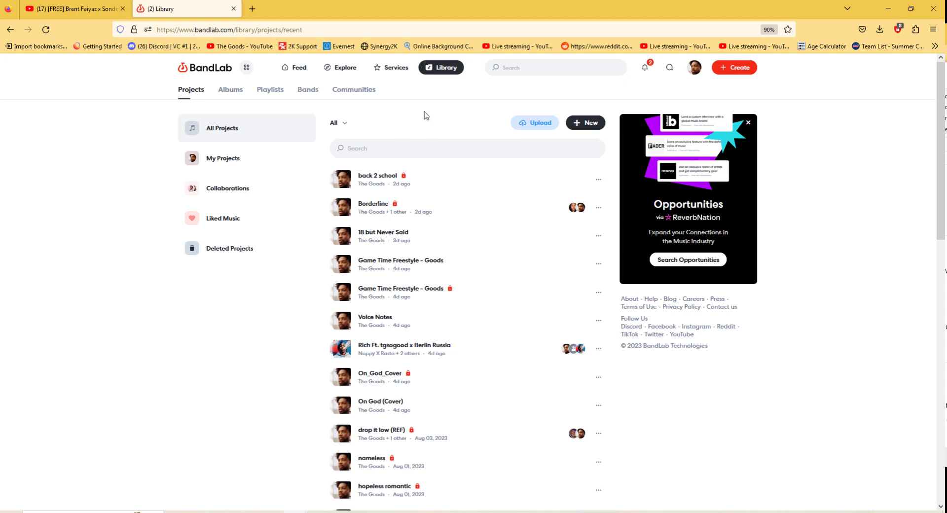
# Create a new empty BandLab project and dismiss the New Track dialog without choosing a track type
pyautogui.click(738, 72)
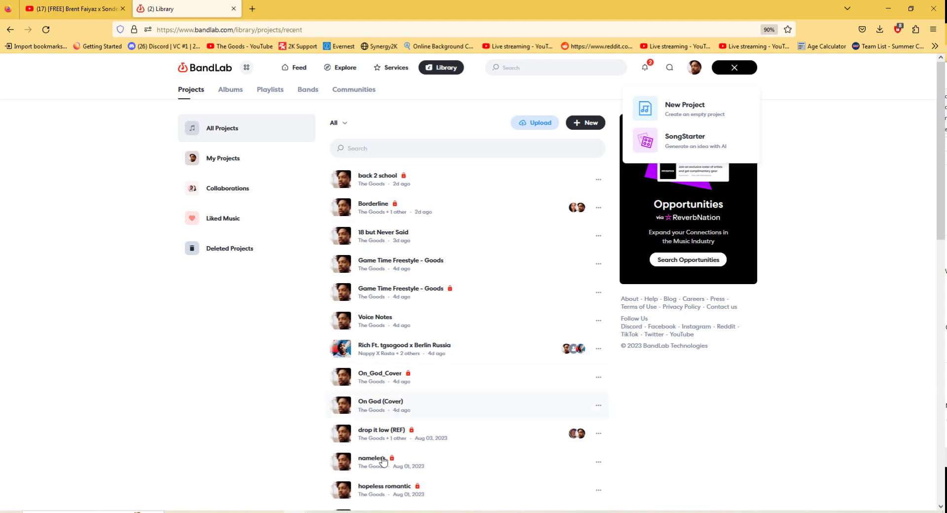
pyautogui.scroll(-5, 455, 232)
pyautogui.scroll(5, 373, 380)
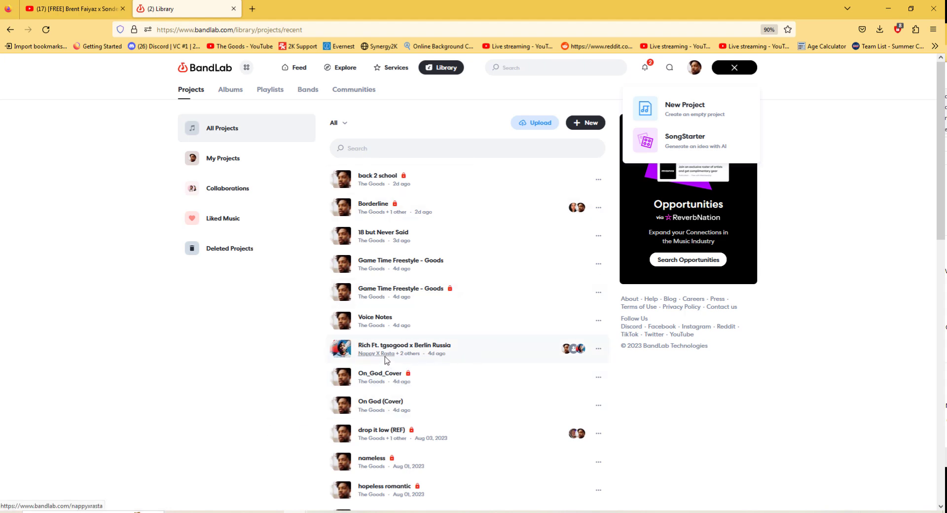
pyautogui.scroll(-3, 457, 451)
pyautogui.scroll(-5, 450, 457)
pyautogui.scroll(-5, 450, 456)
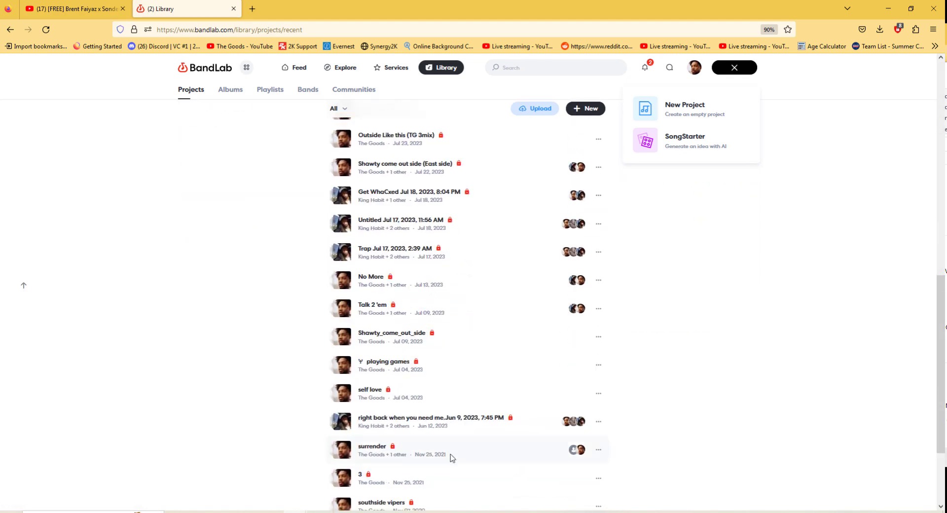
pyautogui.scroll(15, 656, 269)
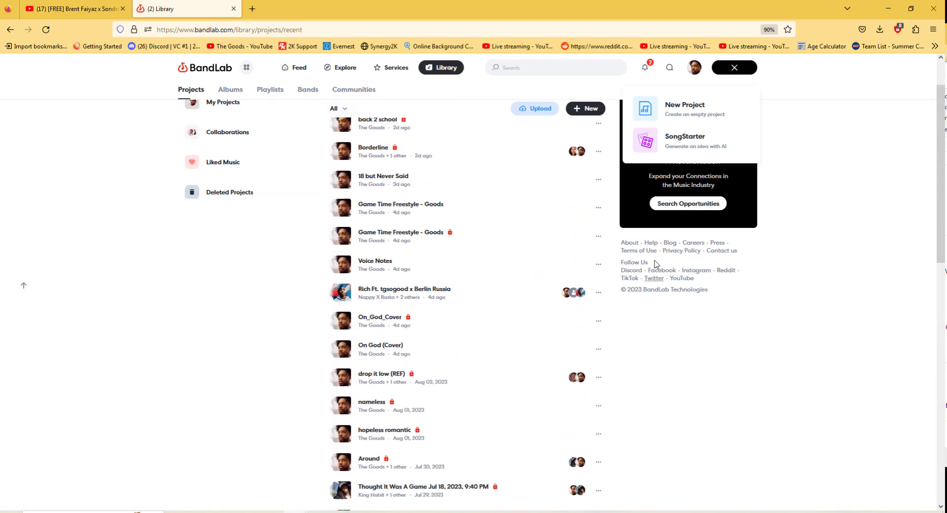
pyautogui.click(698, 111)
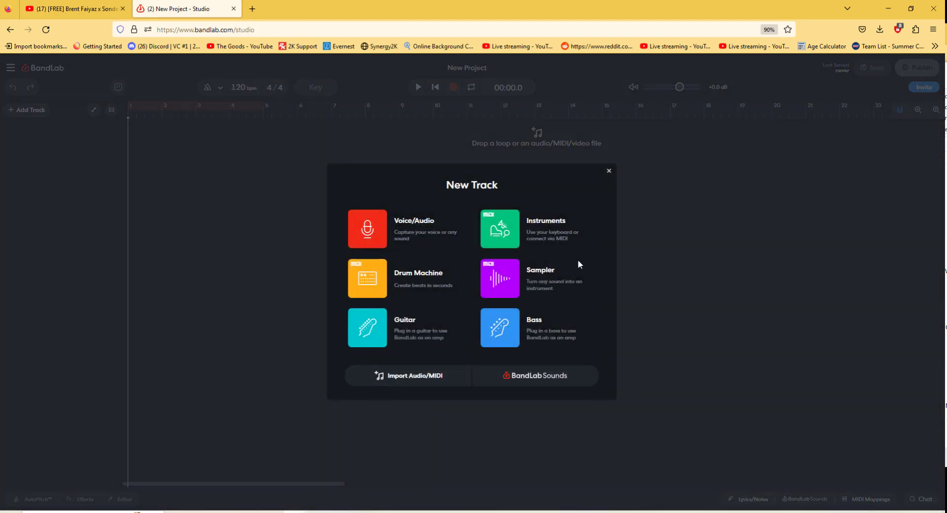
pyautogui.click(609, 173)
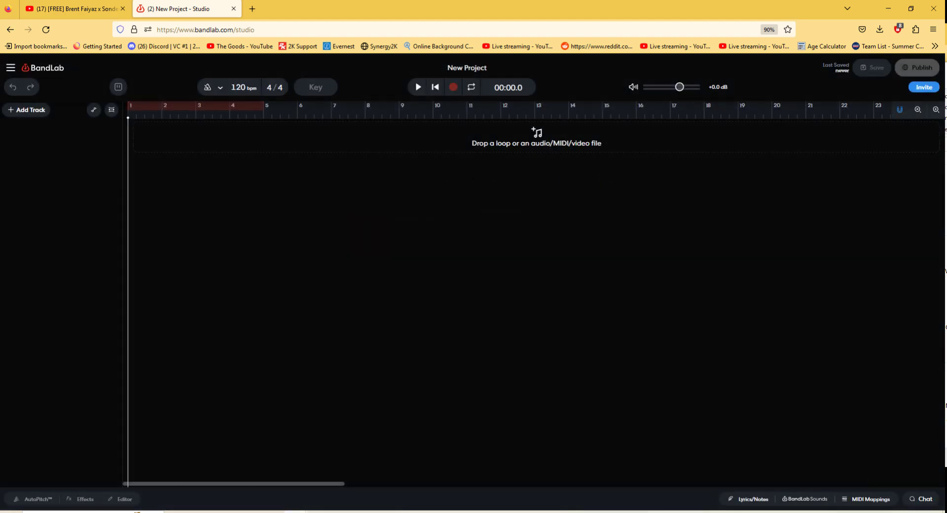
pyautogui.click(249, 512)
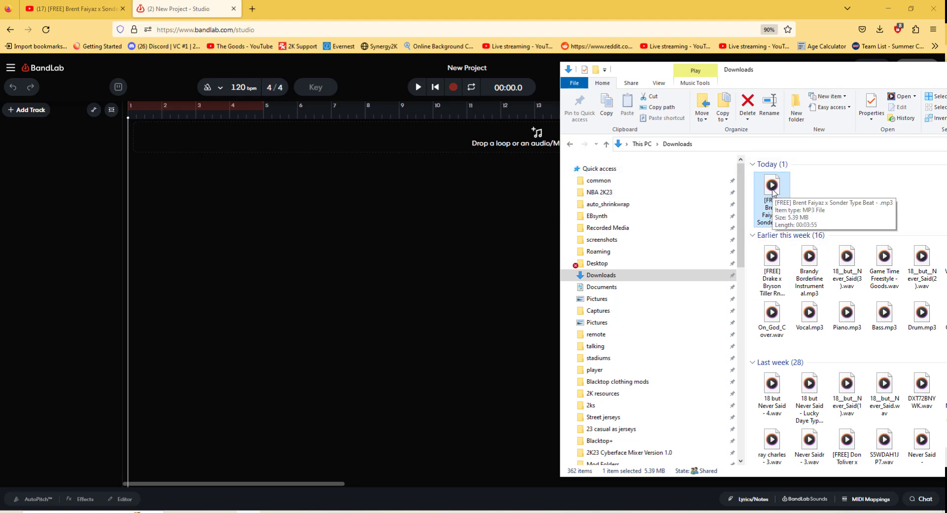
pyautogui.click(461, 145)
pyautogui.click(461, 145)
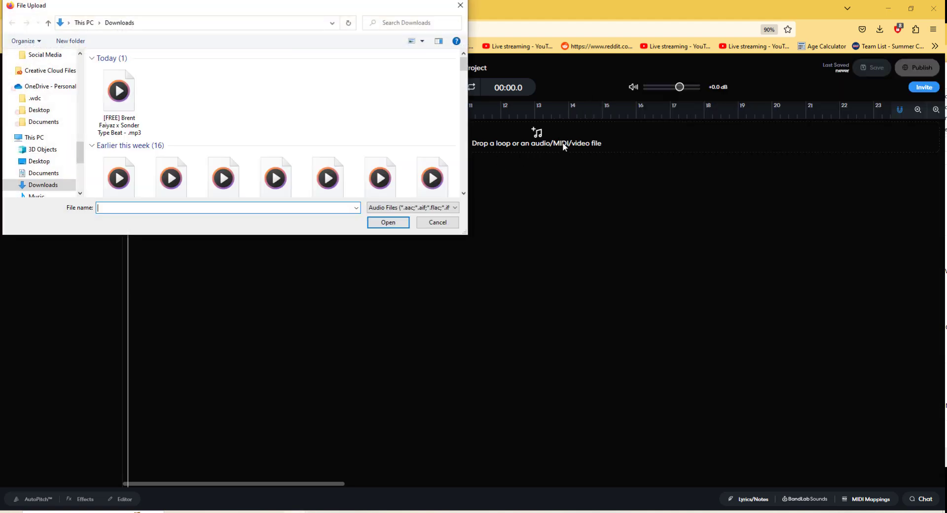
pyautogui.click(445, 223)
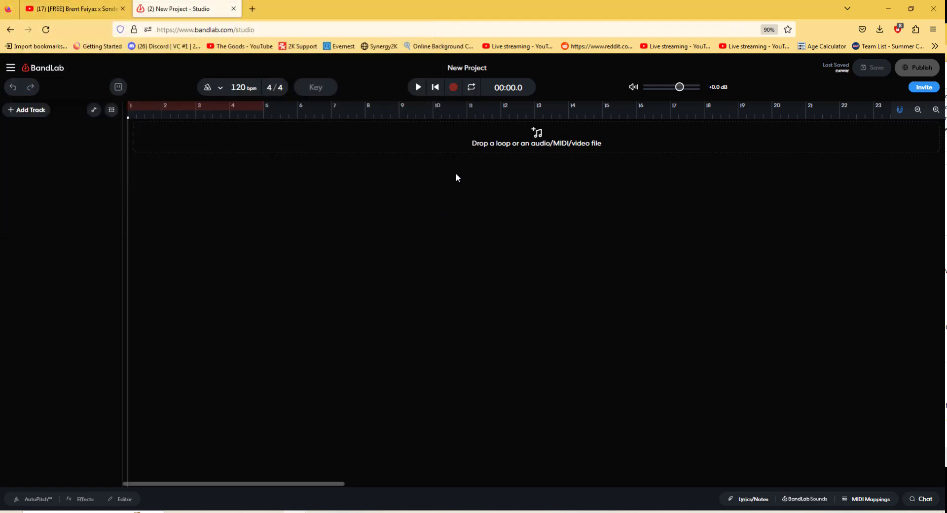
# Import the downloaded Brent Faiyaz x Sonder Type Beat MP3 into the project as an audio track
pyautogui.click(575, 147)
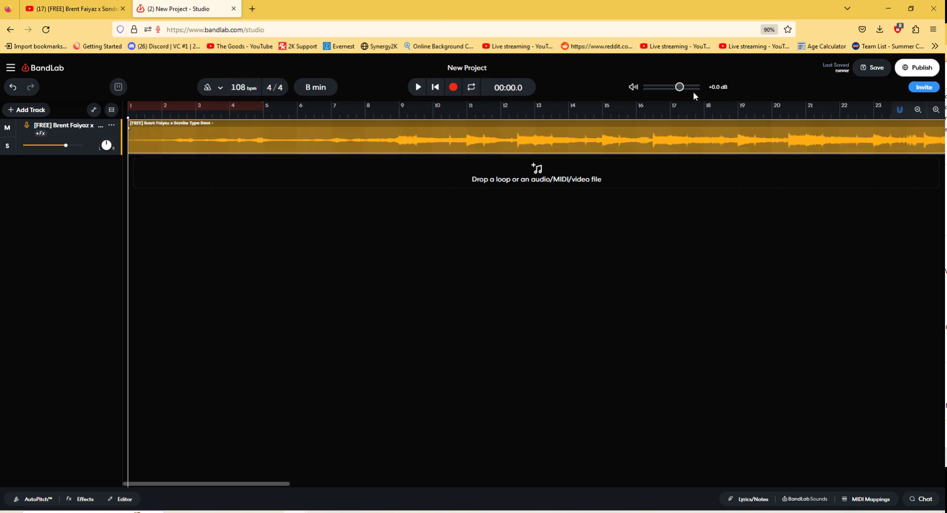
# Zoom the timeline out to examine a longer stretch of the imported beat's waveform
pyautogui.click(918, 110)
pyautogui.click(919, 111)
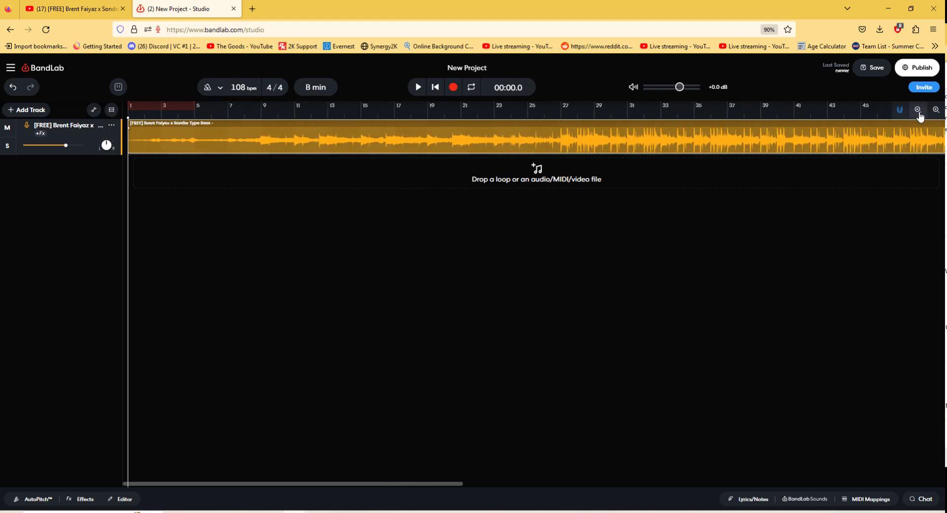
pyautogui.click(919, 111)
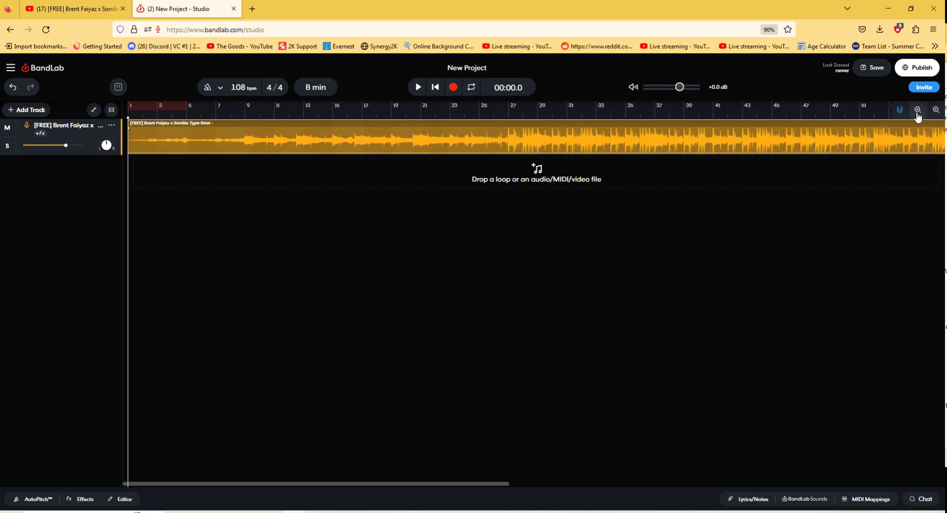
pyautogui.click(918, 111)
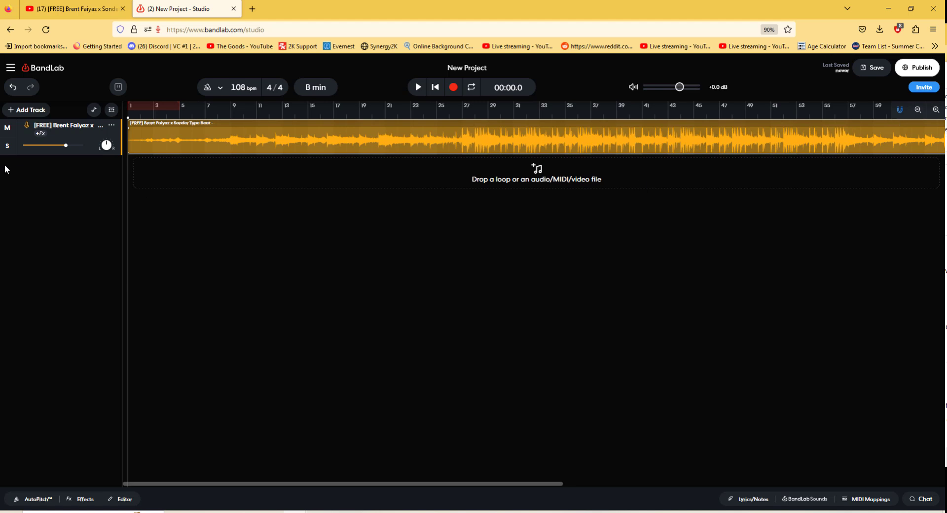
pyautogui.click(936, 111)
pyautogui.click(936, 111)
pyautogui.click(919, 111)
pyautogui.click(919, 110)
pyautogui.click(10, 69)
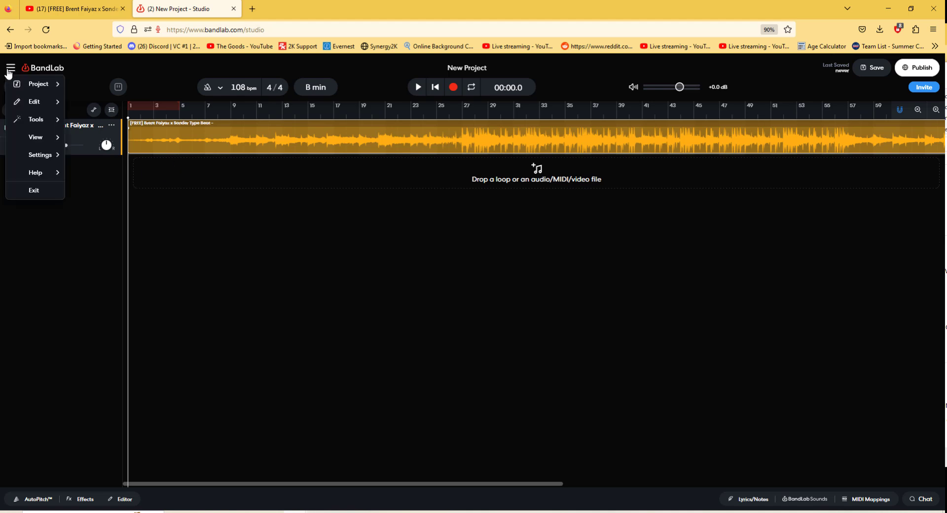
pyautogui.moveTo(53, 118)
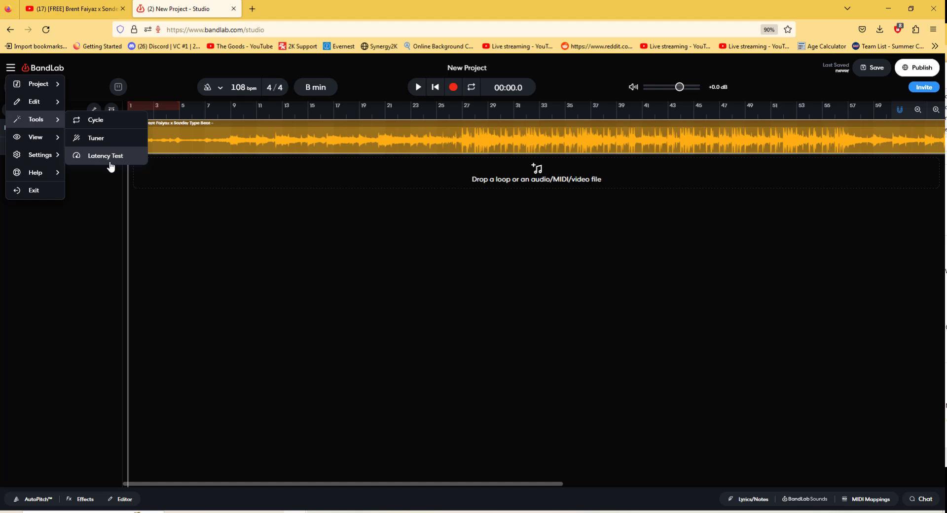
pyautogui.click(335, 298)
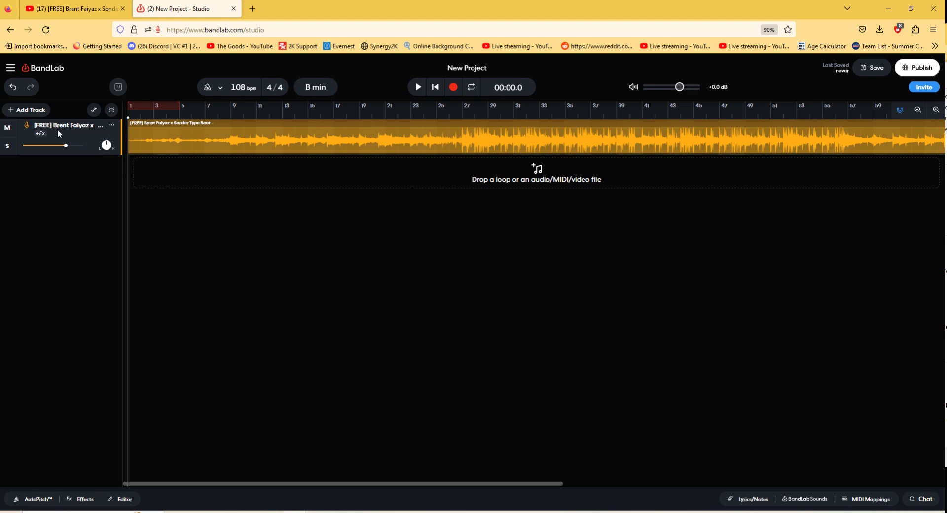
# Add a new Voice/Audio track to the project below the imported beat
pyautogui.click(13, 115)
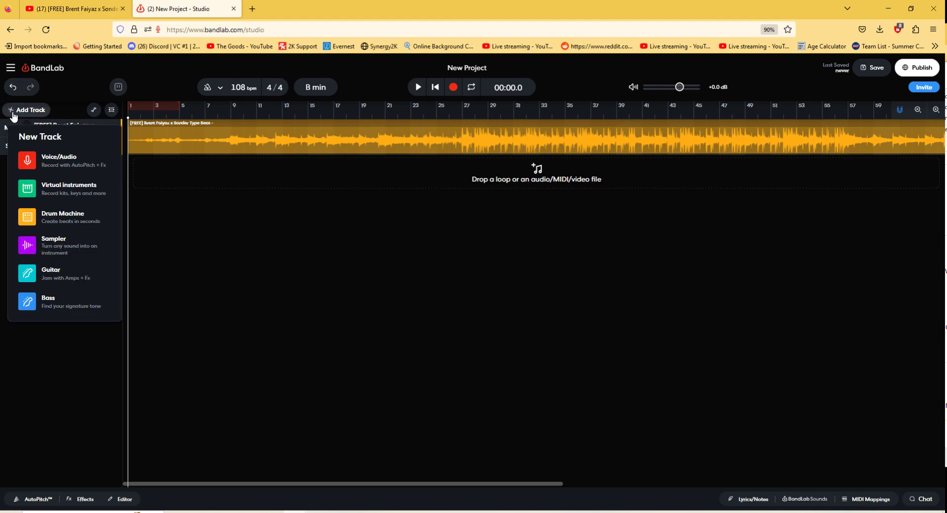
pyautogui.click(68, 165)
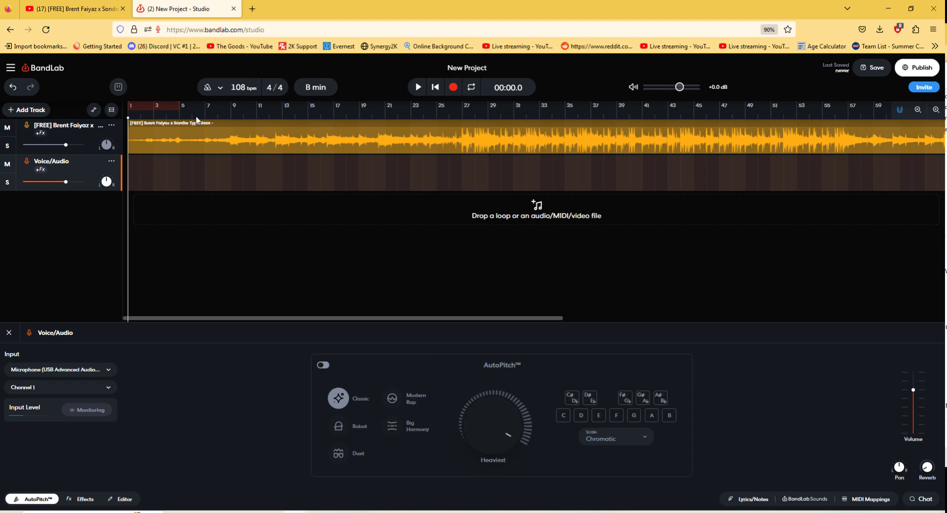
# Look at the metronome settings and try toggling the metronome on and off
pyautogui.click(221, 88)
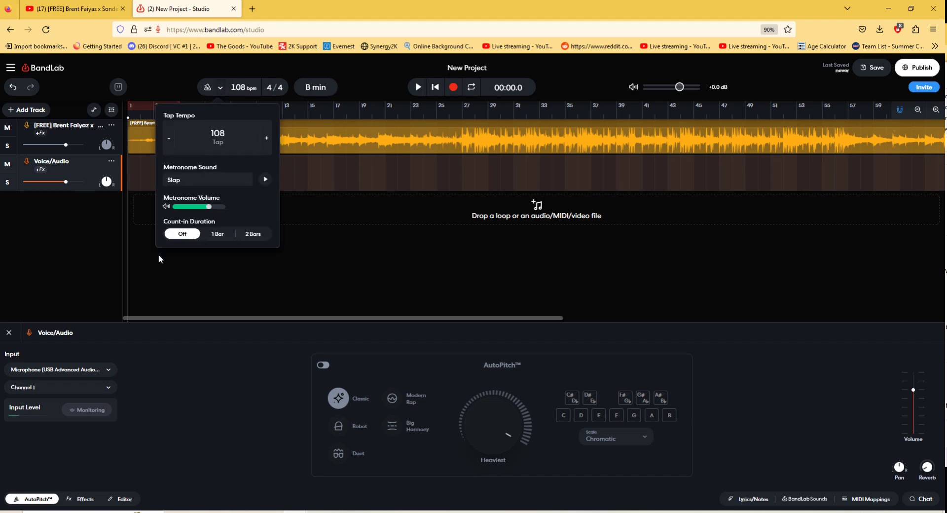
pyautogui.click(207, 88)
pyautogui.click(207, 90)
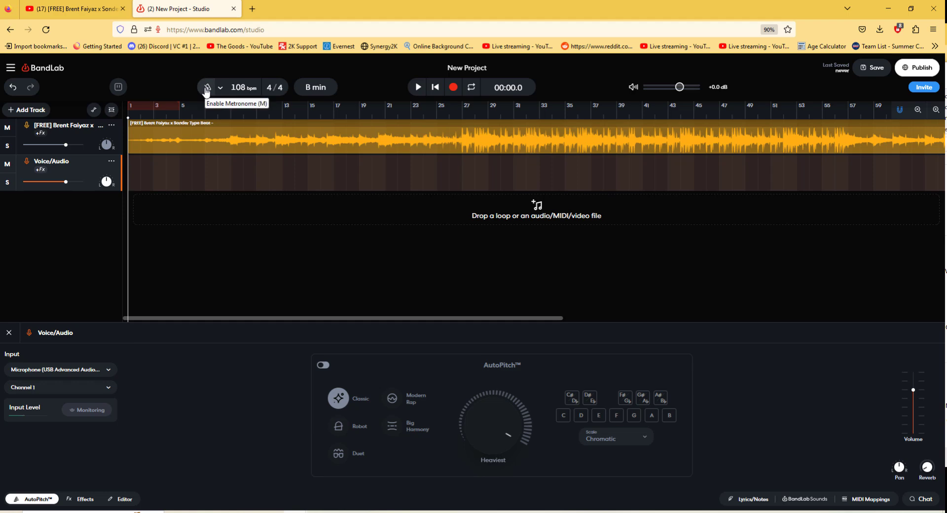
pyautogui.click(207, 91)
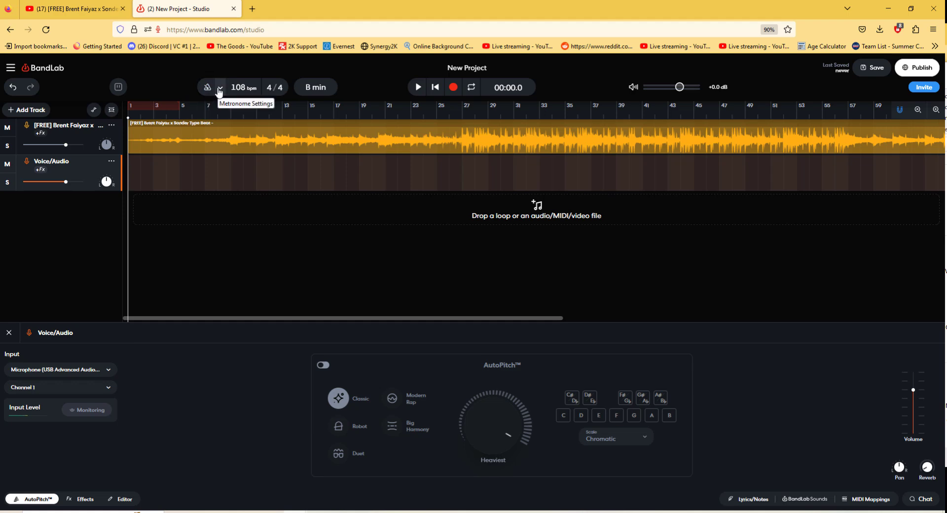
# Move the playhead to about 00:30.4 and make the Voice/Audio track the active one
pyautogui.click(281, 112)
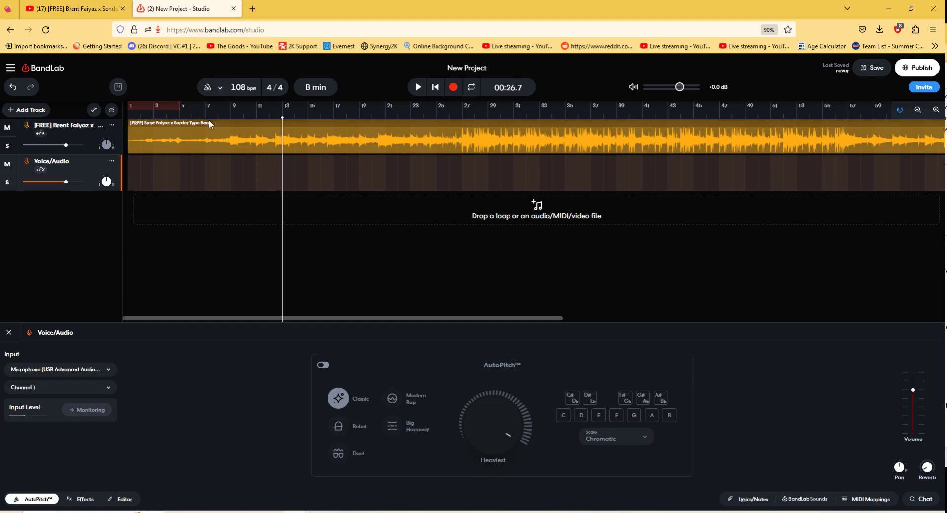
pyautogui.click(290, 114)
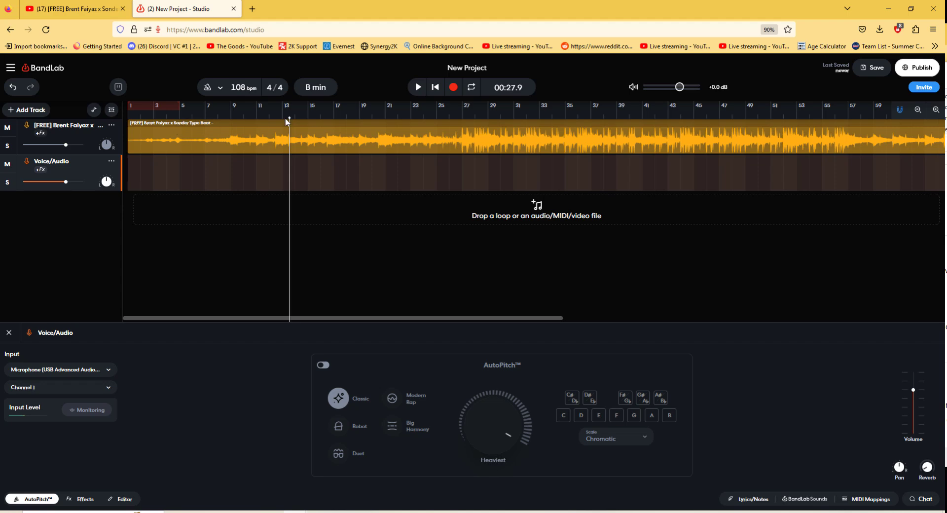
pyautogui.moveTo(289, 118); pyautogui.dragTo(304, 118)
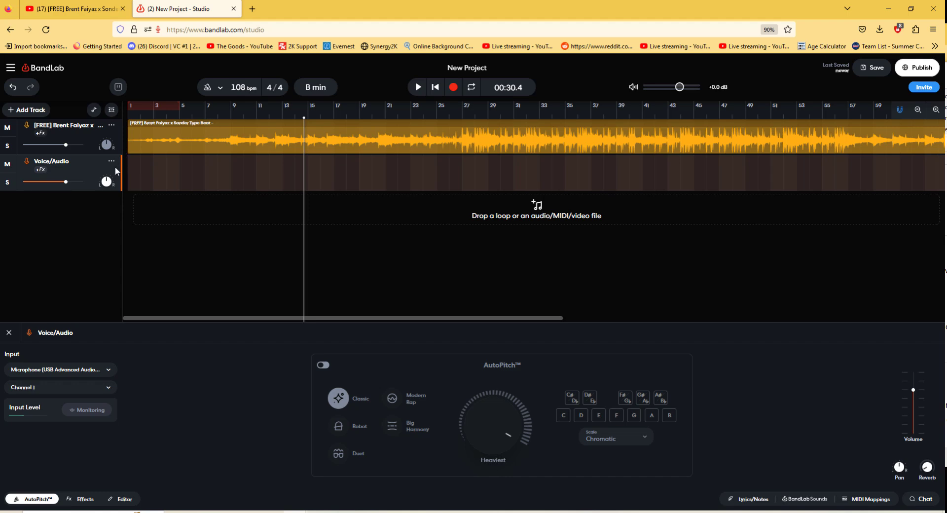
pyautogui.click(117, 129)
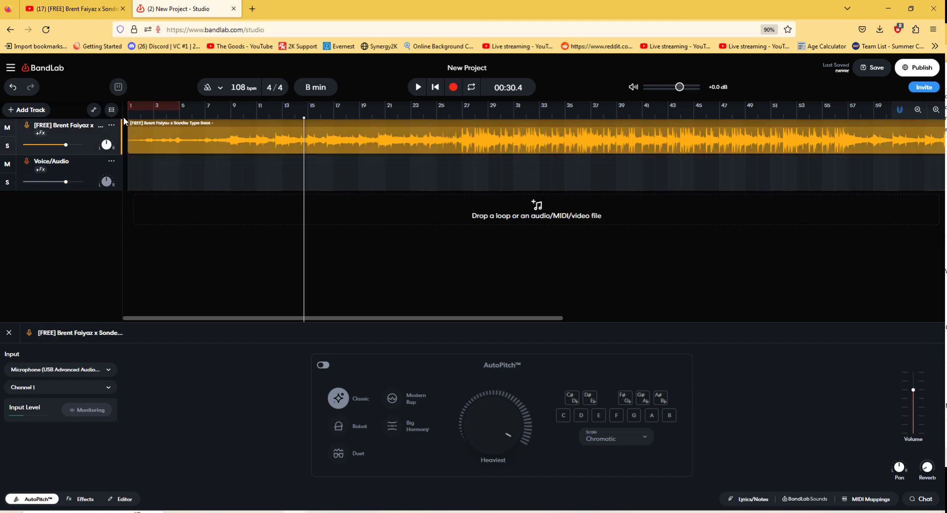
pyautogui.click(118, 170)
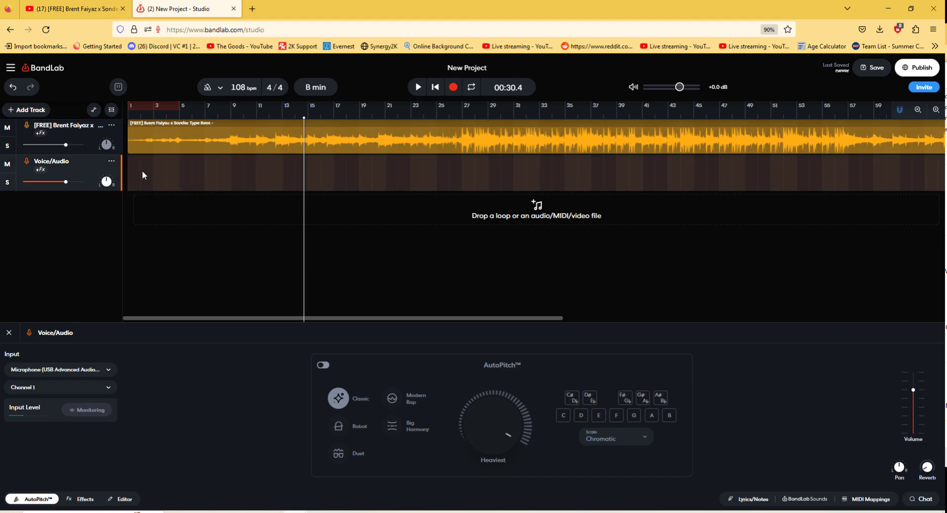
# Record a short test take on the Voice/Audio track from the playhead
pyautogui.click(448, 91)
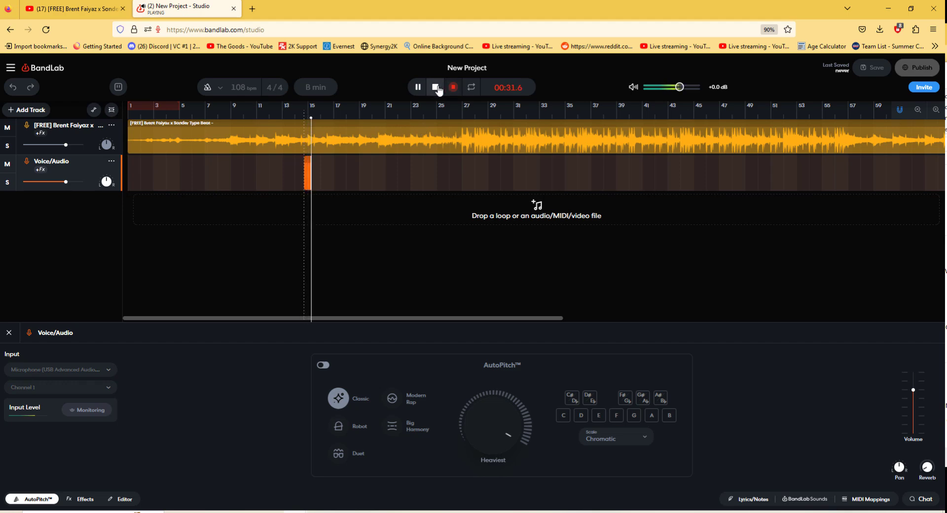
pyautogui.click(436, 88)
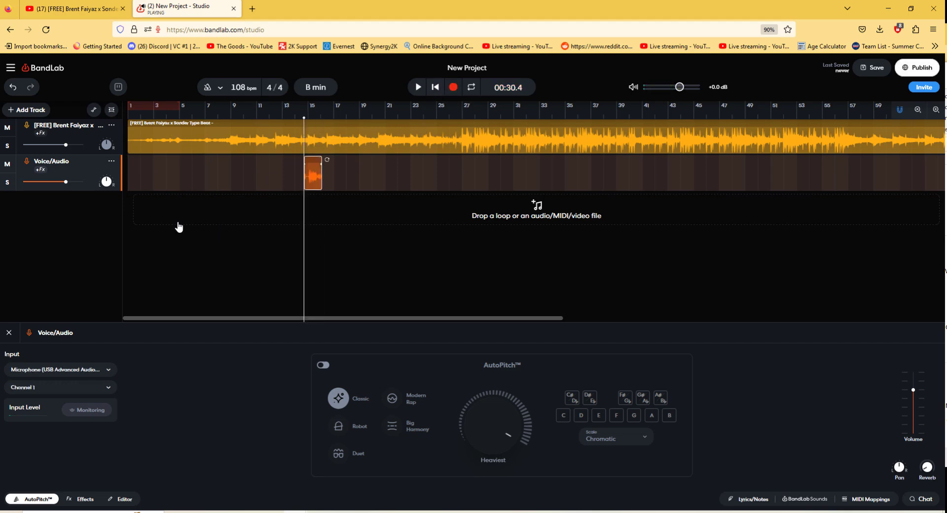
# Set the metronome's count-in duration to 1 Bar
pyautogui.moveTo(717, 512)
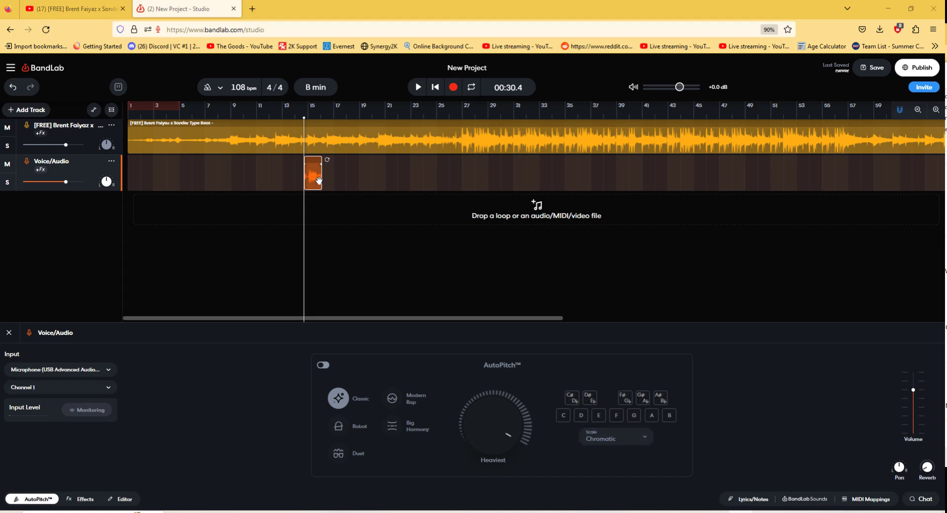
pyautogui.click(221, 89)
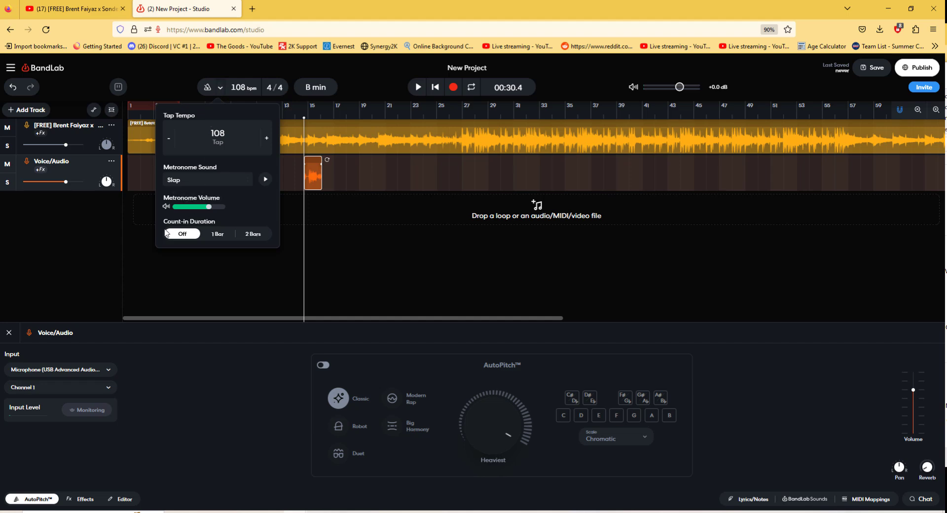
pyautogui.click(219, 237)
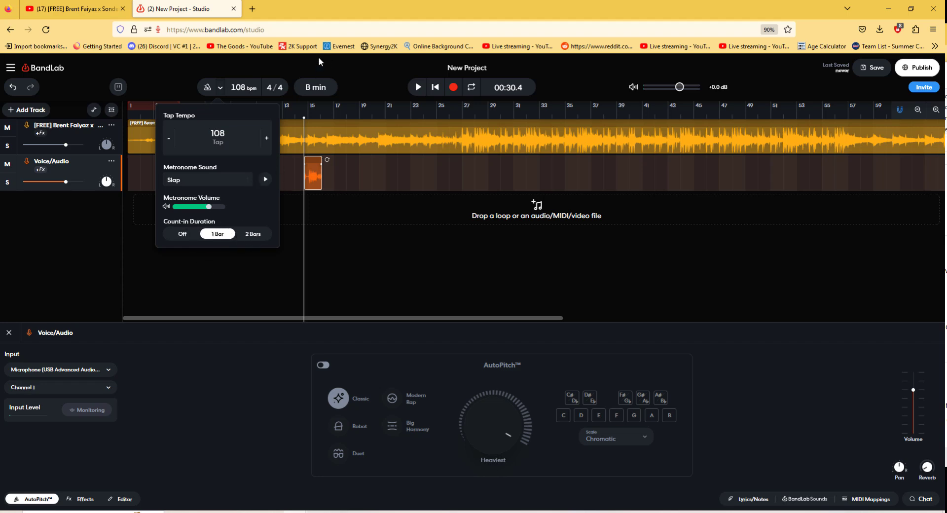
pyautogui.click(373, 87)
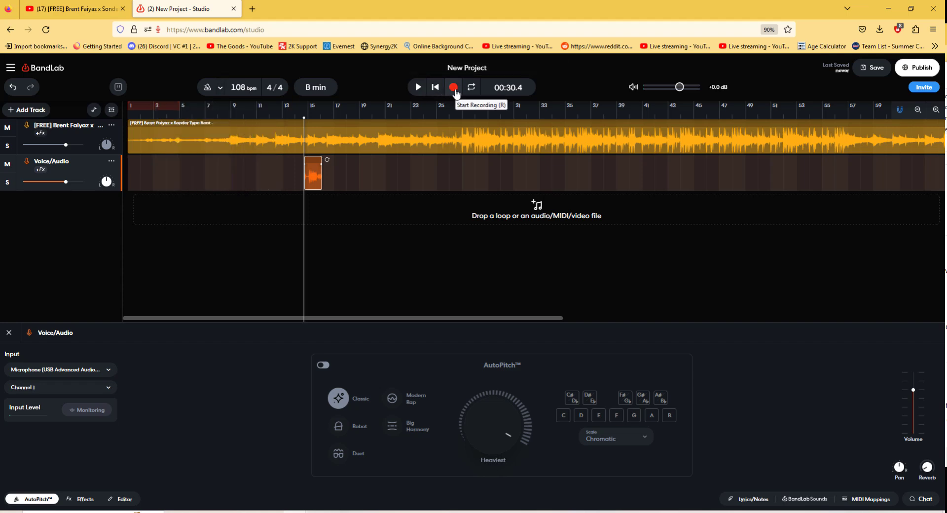
# Try recording on the Voice/Audio track with the count-in and stop the playback
pyautogui.click(454, 88)
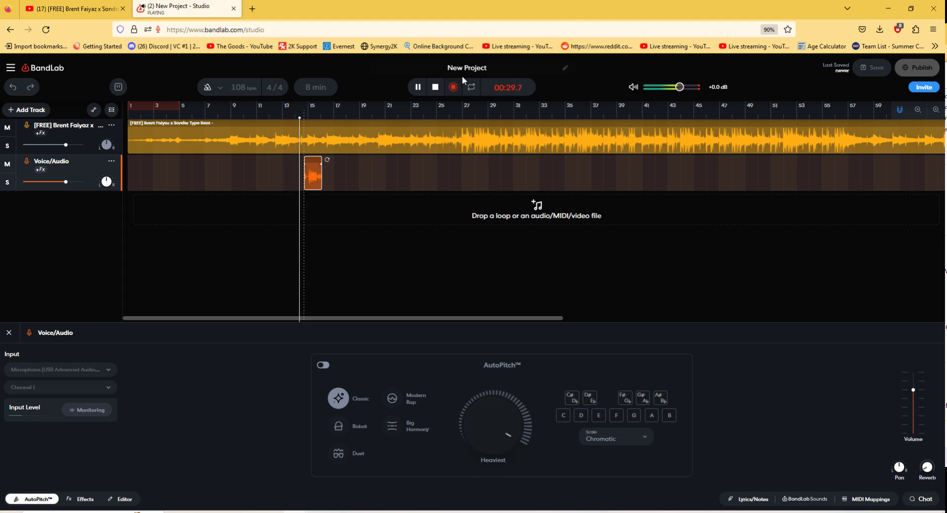
pyautogui.click(449, 88)
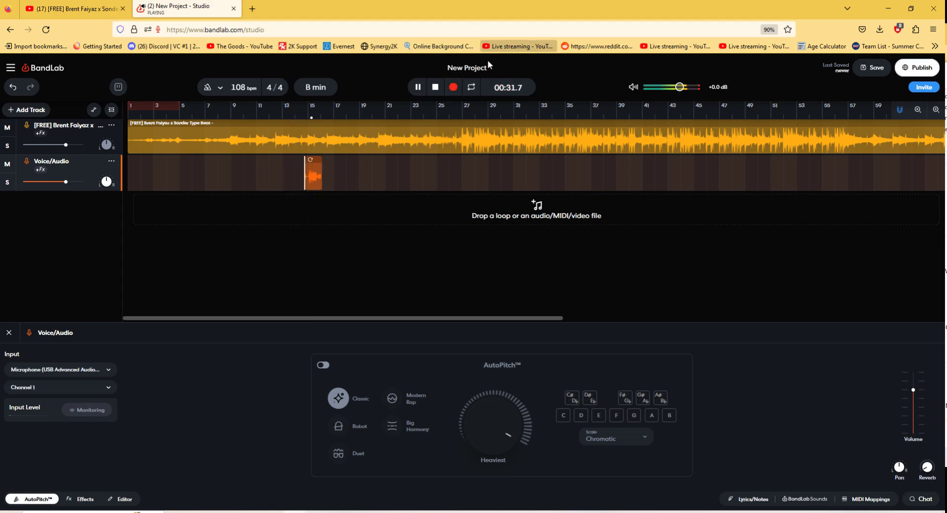
pyautogui.click(435, 87)
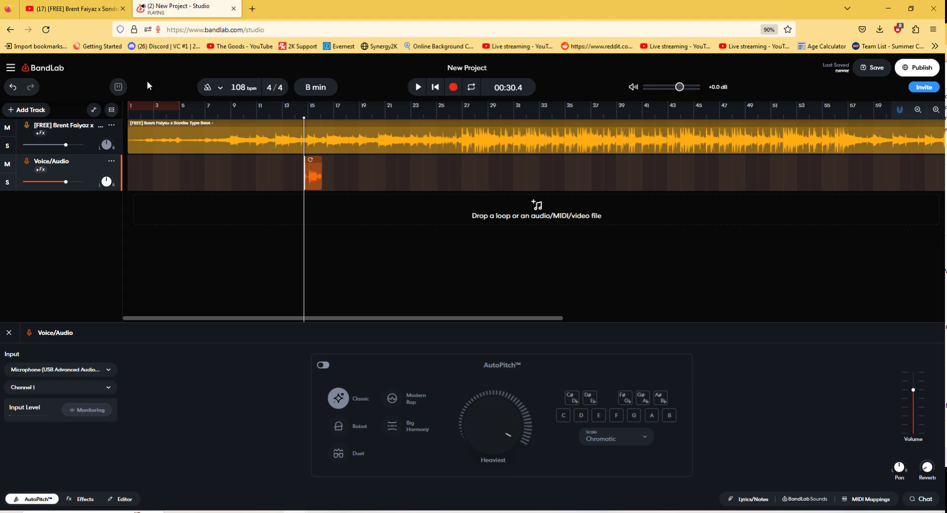
# Check the metronome settings again and mute the Brent Faiyaz x Sonder beat track
pyautogui.click(210, 88)
pyautogui.click(220, 88)
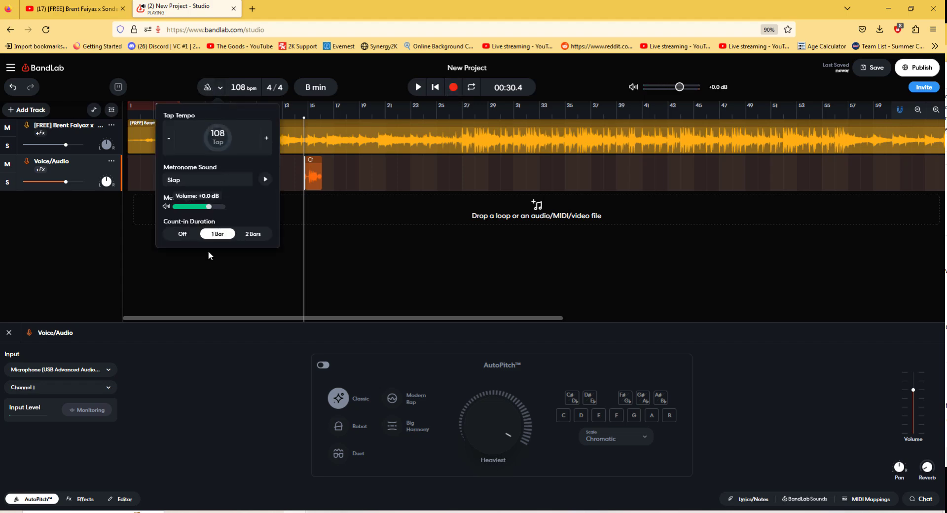
pyautogui.click(103, 139)
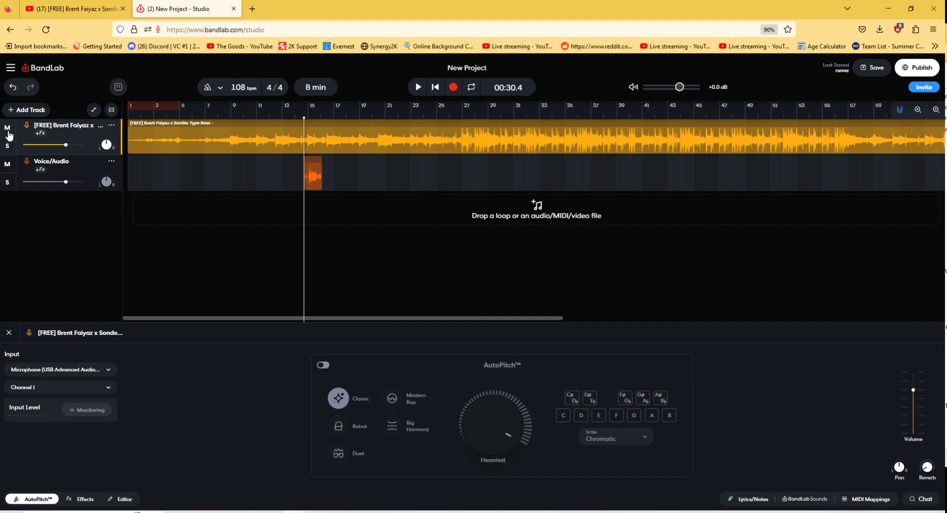
pyautogui.click(11, 129)
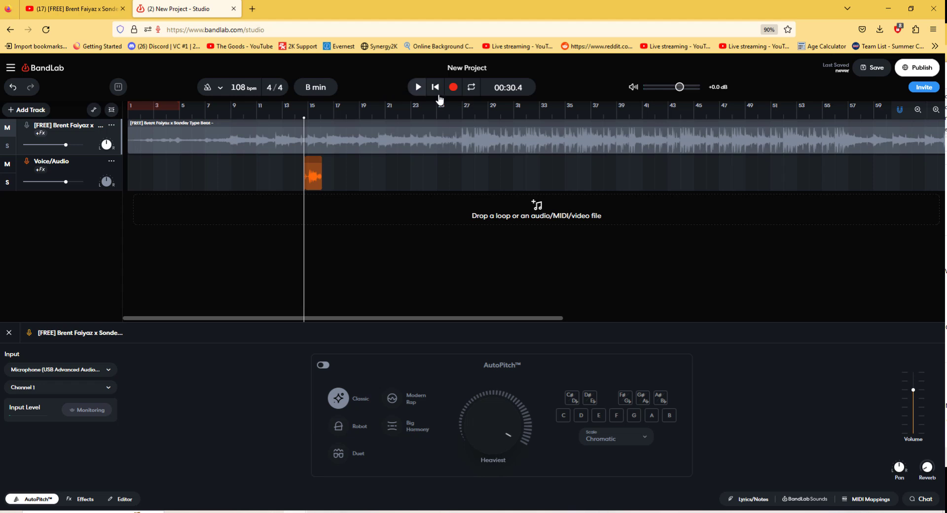
# Try recording a take on the muted beat track and undo that recording
pyautogui.click(453, 88)
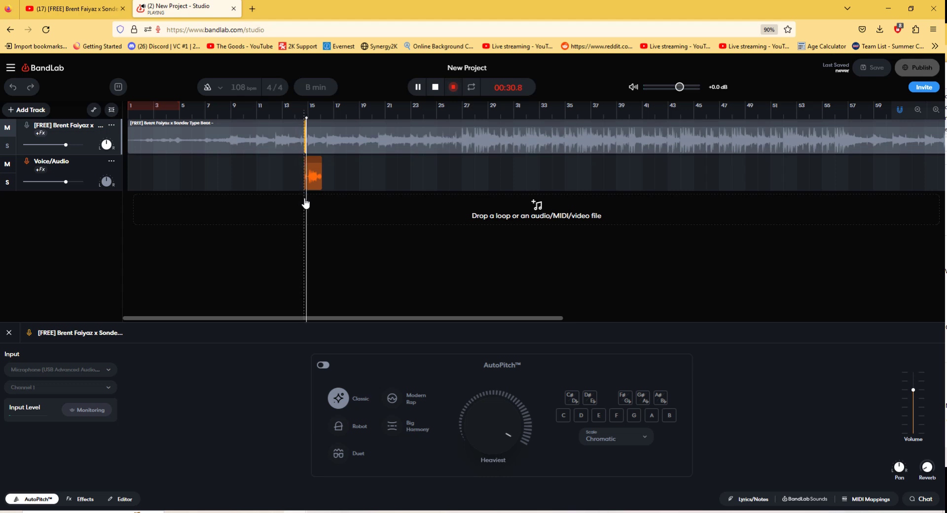
pyautogui.click(439, 90)
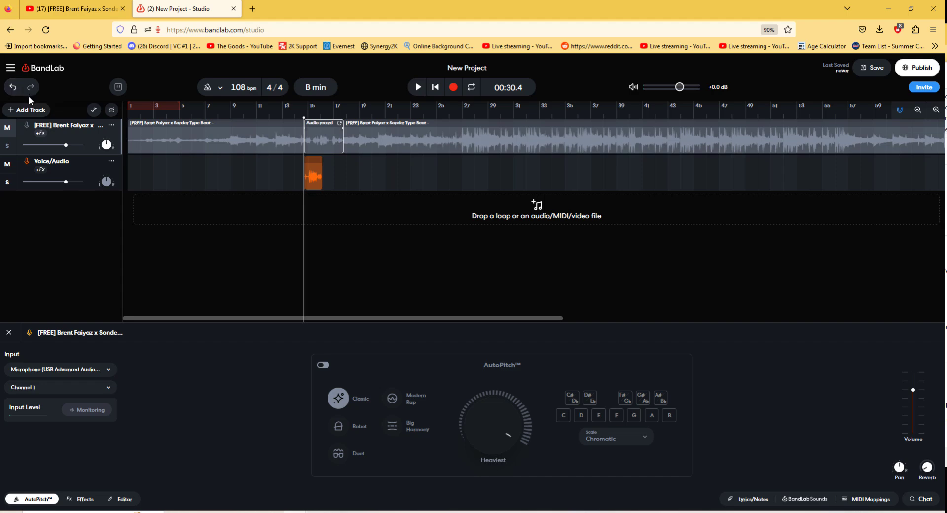
pyautogui.hotkey('ctrl', 'z')
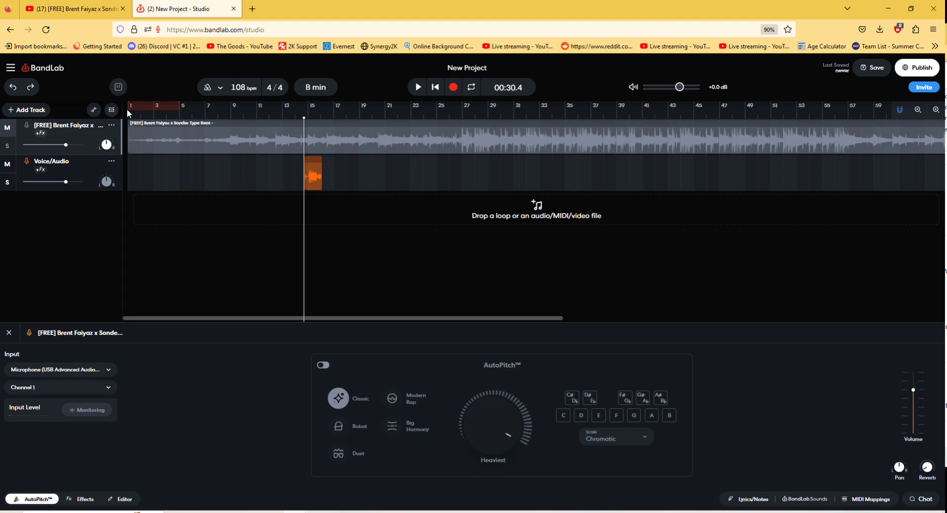
# Record a new take on the Voice/Audio track from 00:30.4 with the beat muted, and play it back
pyautogui.click(121, 174)
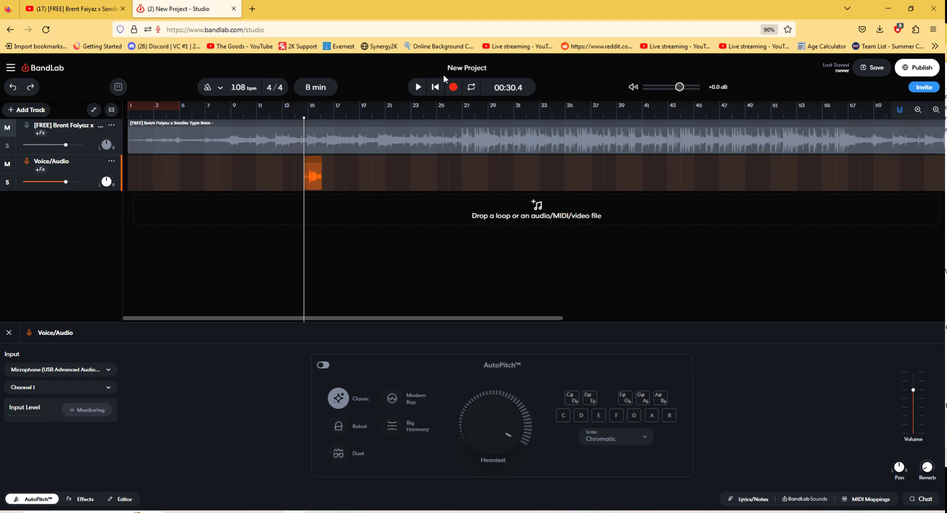
pyautogui.click(450, 91)
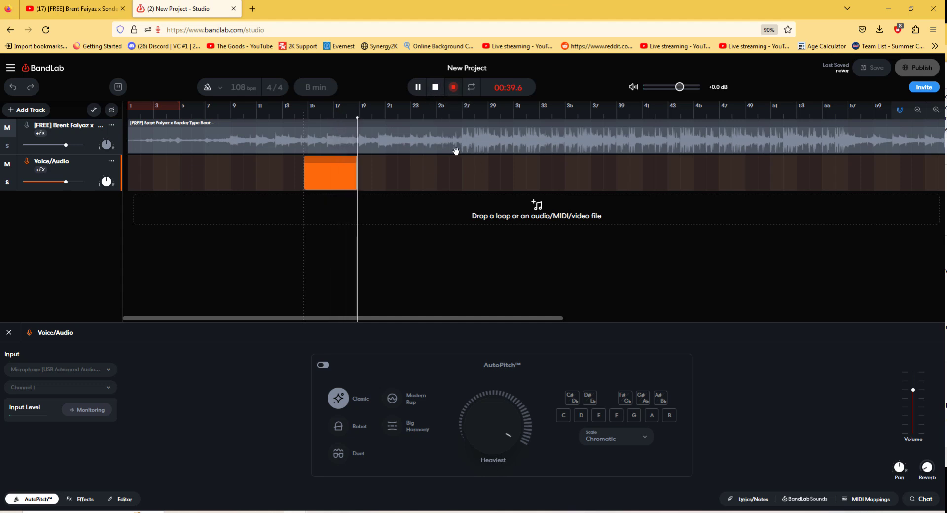
pyautogui.press('space')
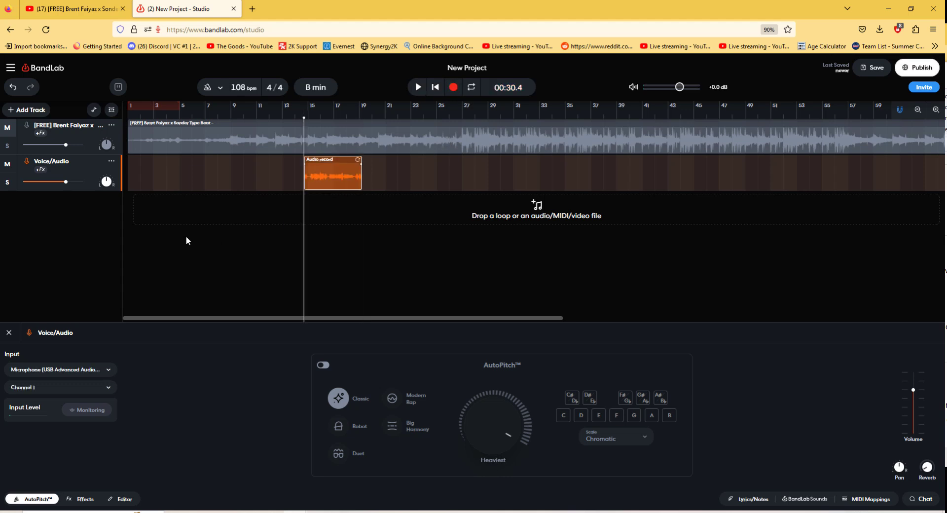
pyautogui.click(415, 88)
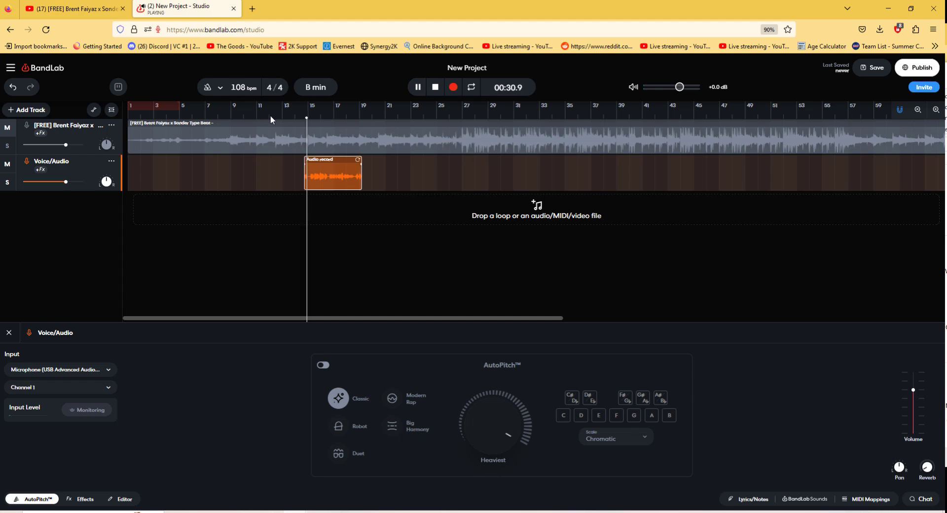
# Unmute the Brent Faiyaz x Sonder beat track and play the vocal take together with it
pyautogui.click(436, 88)
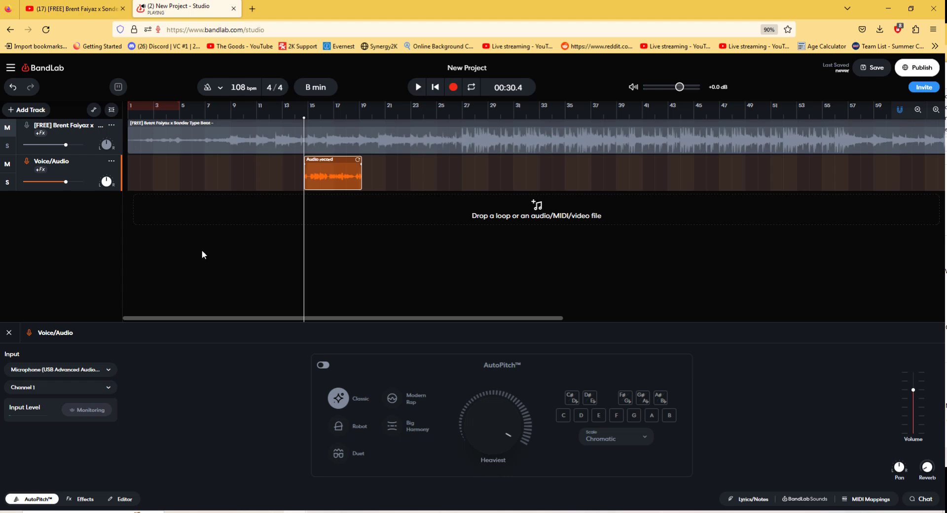
pyautogui.click(89, 138)
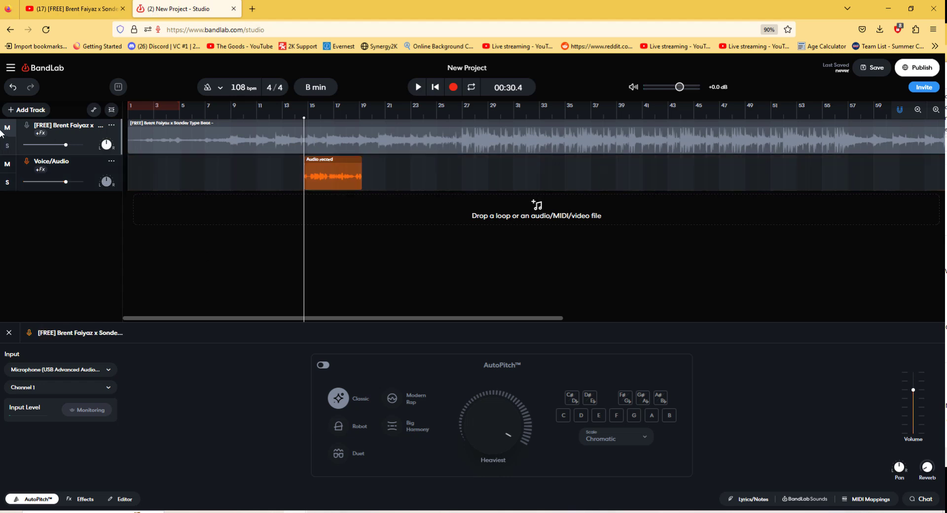
pyautogui.click(4, 130)
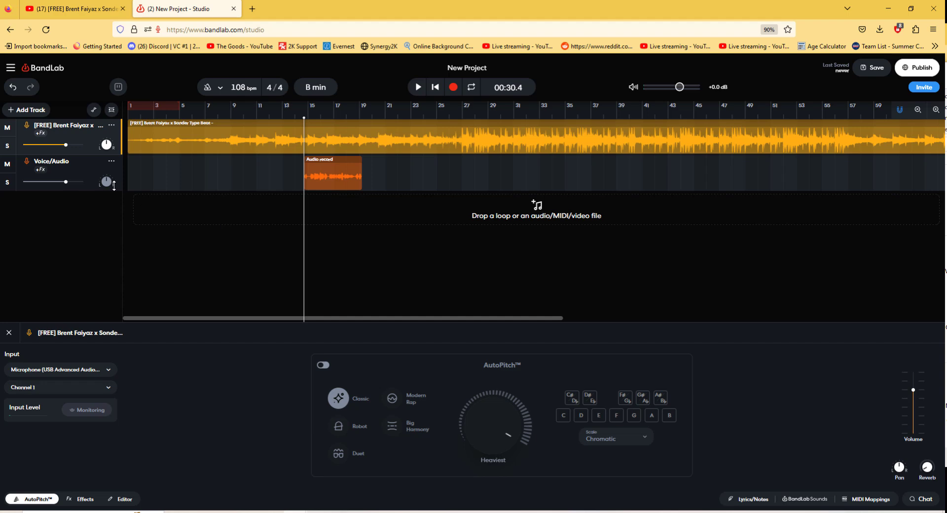
pyautogui.click(117, 171)
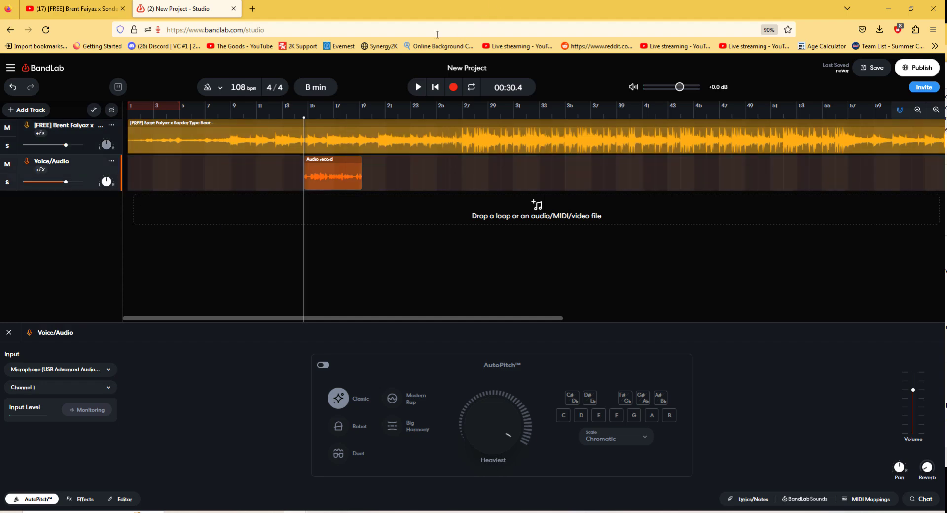
pyautogui.click(417, 88)
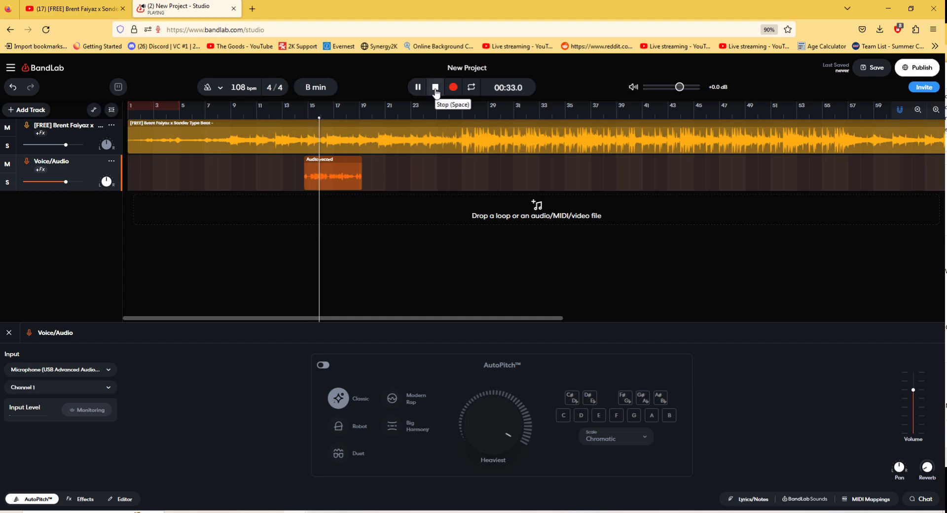
pyautogui.click(435, 89)
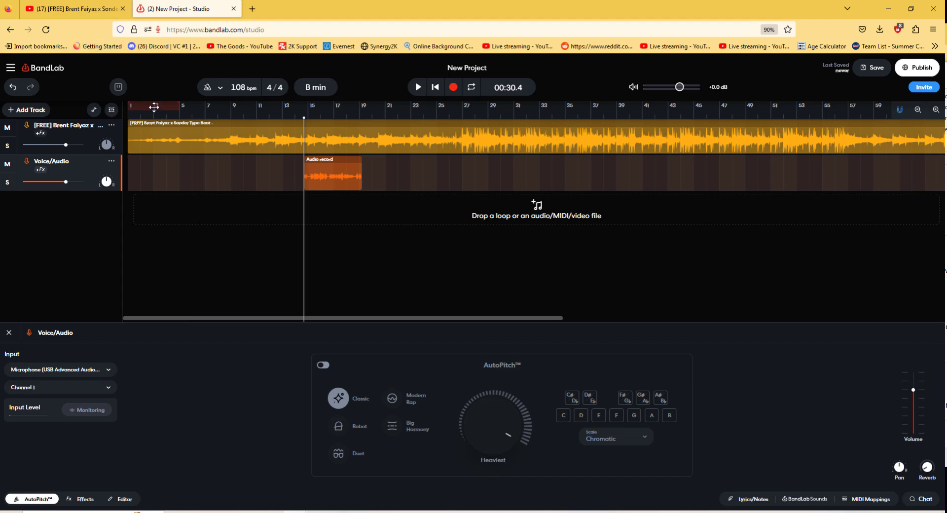
# Set the loop region to bars 15–19 around the vocal clip and play the loop with both tracks muted
pyautogui.moveTo(141, 104); pyautogui.dragTo(297, 109)
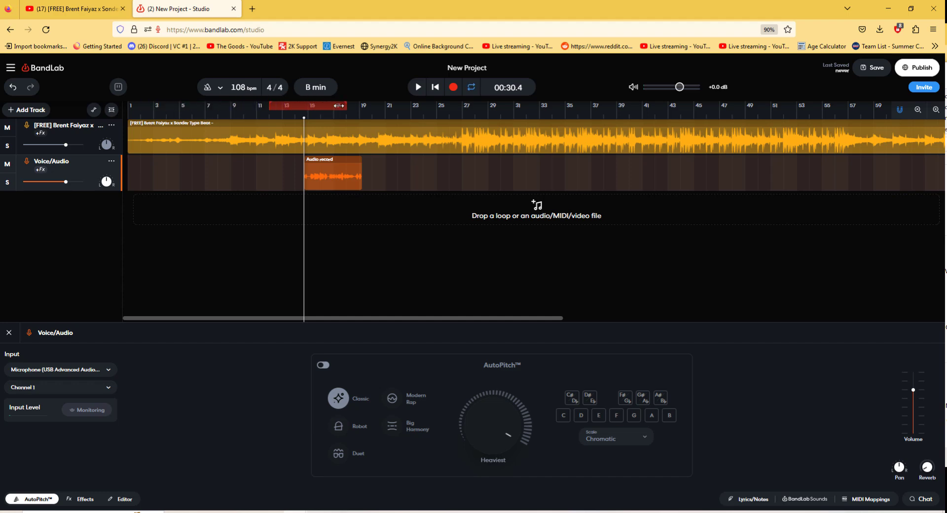
pyautogui.moveTo(301, 106); pyautogui.dragTo(337, 110)
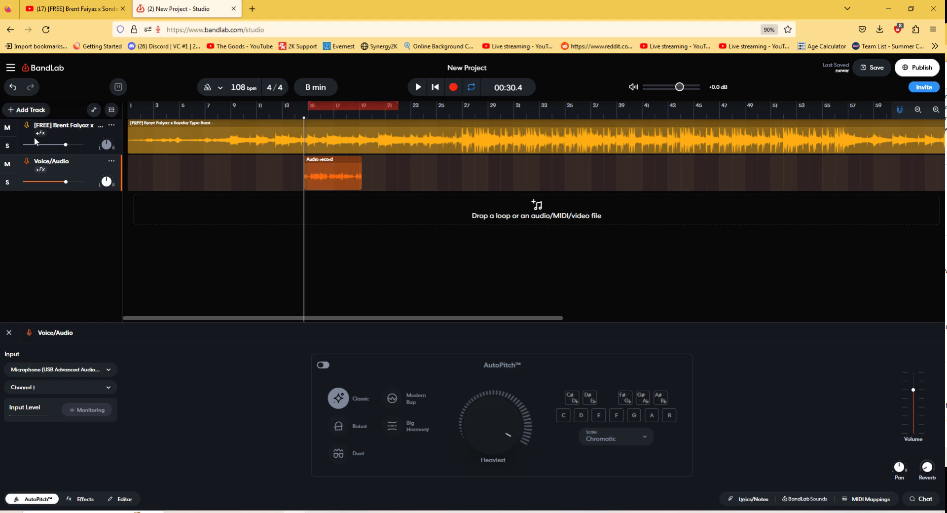
pyautogui.click(7, 130)
pyautogui.click(6, 166)
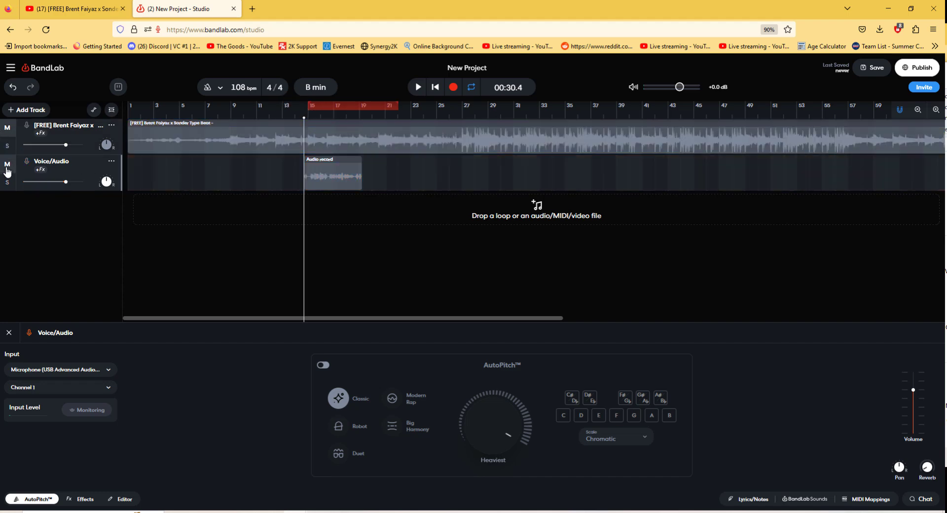
pyautogui.click(419, 88)
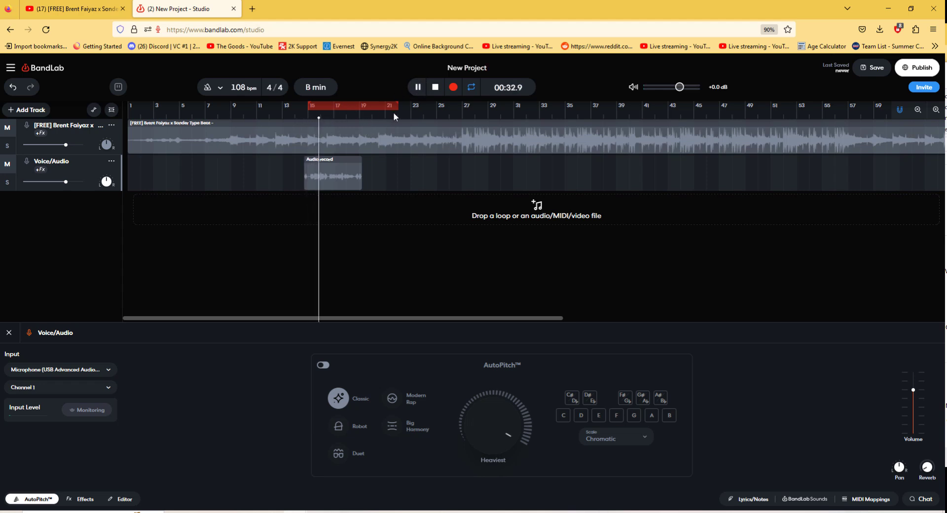
pyautogui.moveTo(397, 108); pyautogui.dragTo(360, 109)
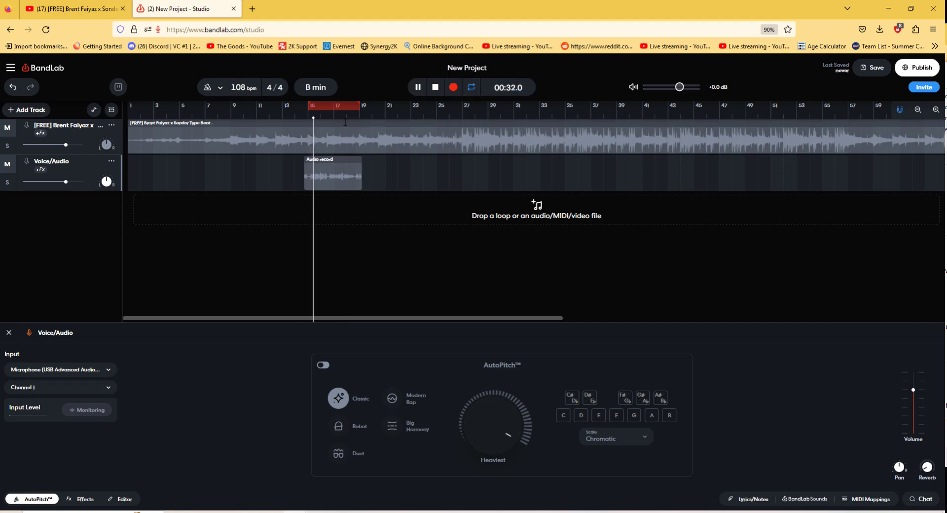
pyautogui.click(435, 89)
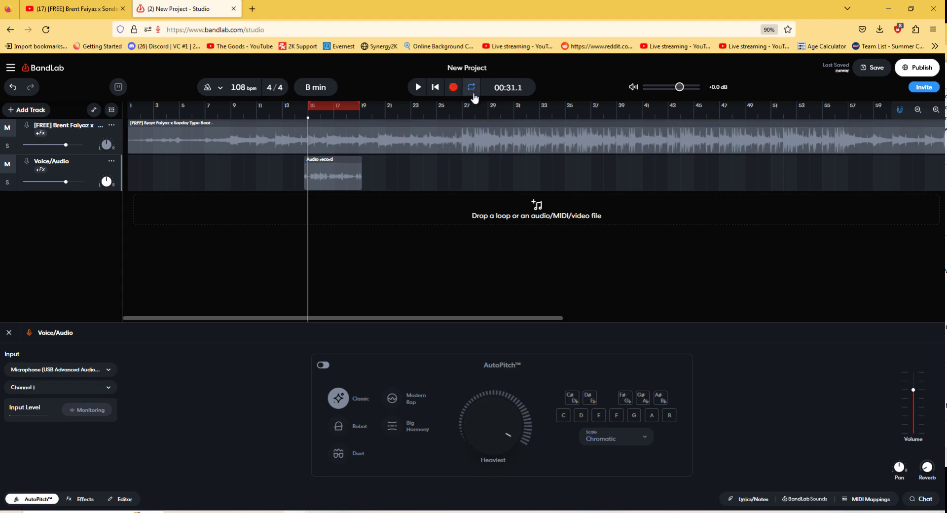
# Try recording looped takes on the Voice/Audio track over bars 15–19 and open the clip's list of takes
pyautogui.click(453, 89)
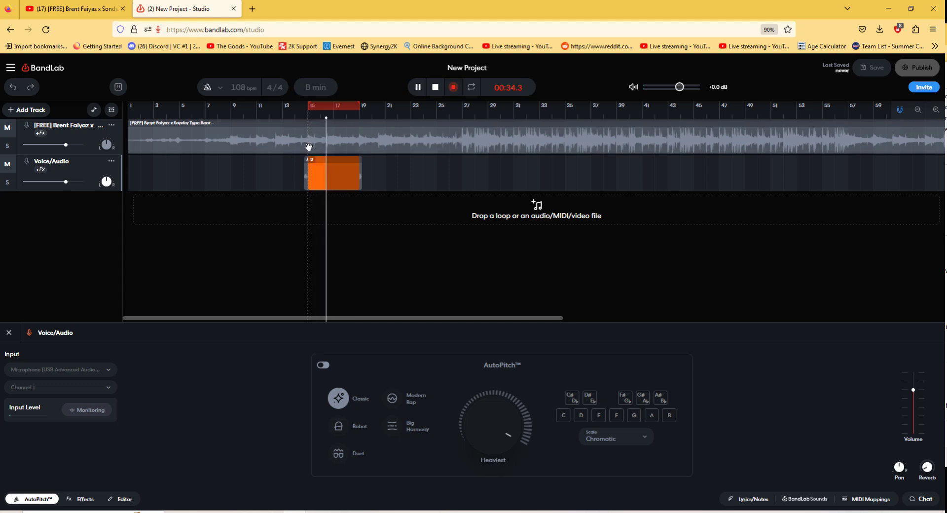
pyautogui.click(436, 87)
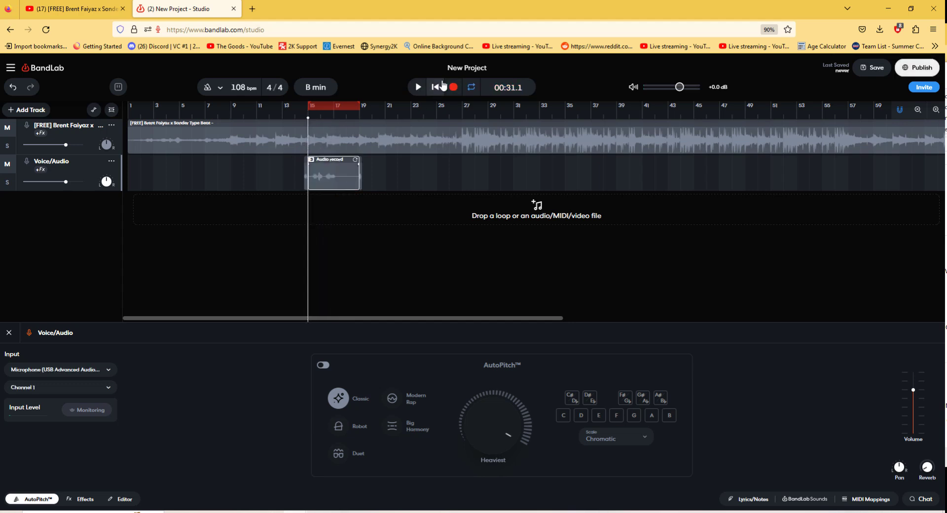
pyautogui.click(313, 160)
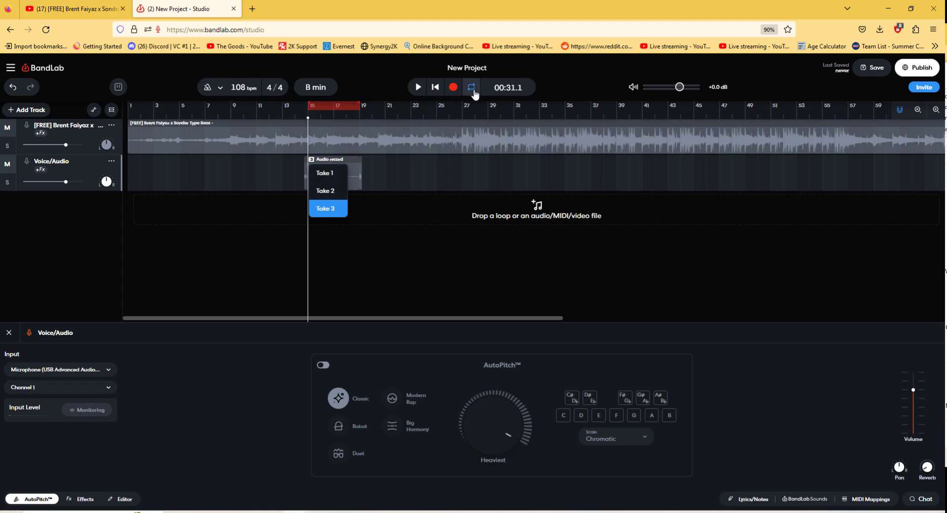
# Turn off the metronome count-in and delete the looped recording from the Voice/Audio track
pyautogui.click(220, 88)
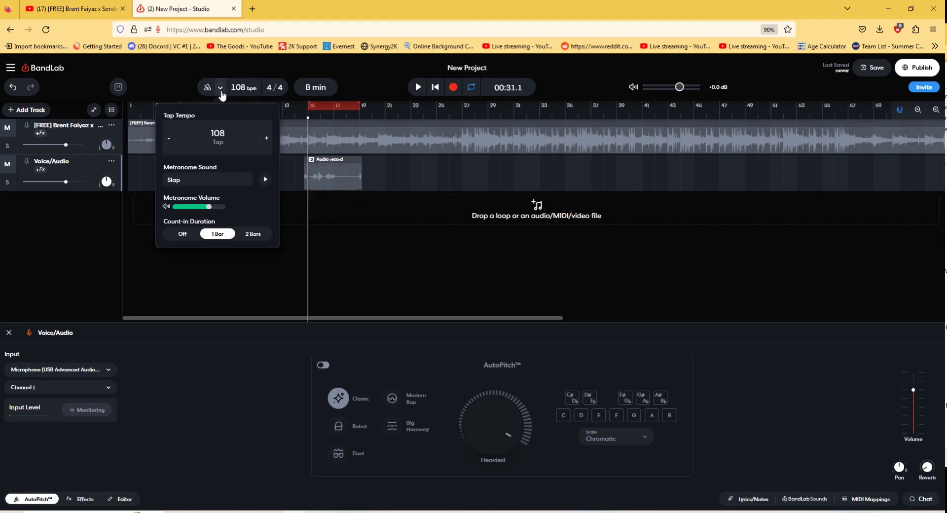
pyautogui.click(180, 237)
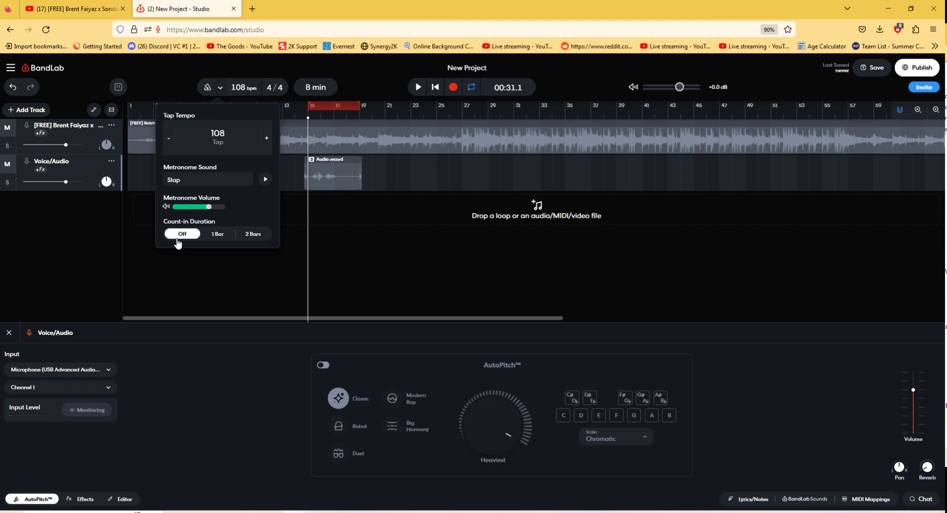
pyautogui.click(385, 114)
pyautogui.press('Delete')
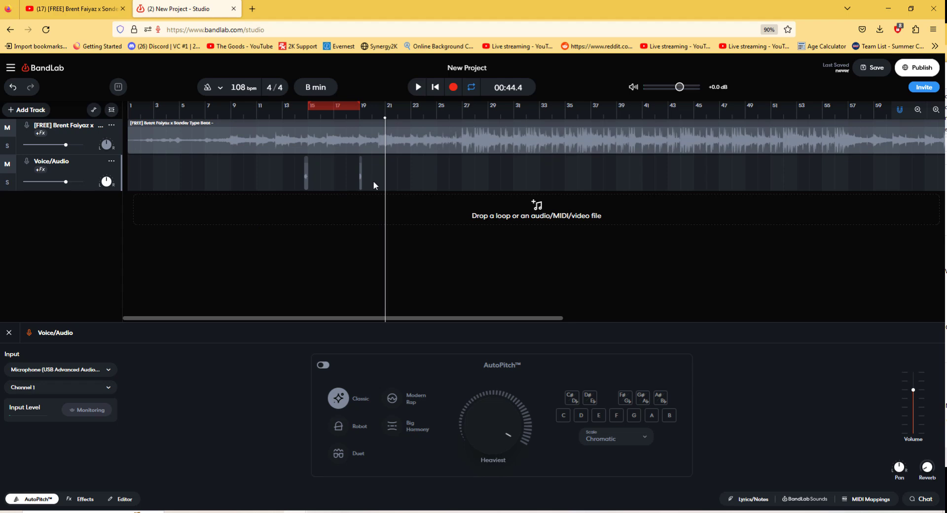
# Unmute the Voice/Audio track and record a new take on it from 00:30.5 with the beat muted and looping off
pyautogui.click(4, 133)
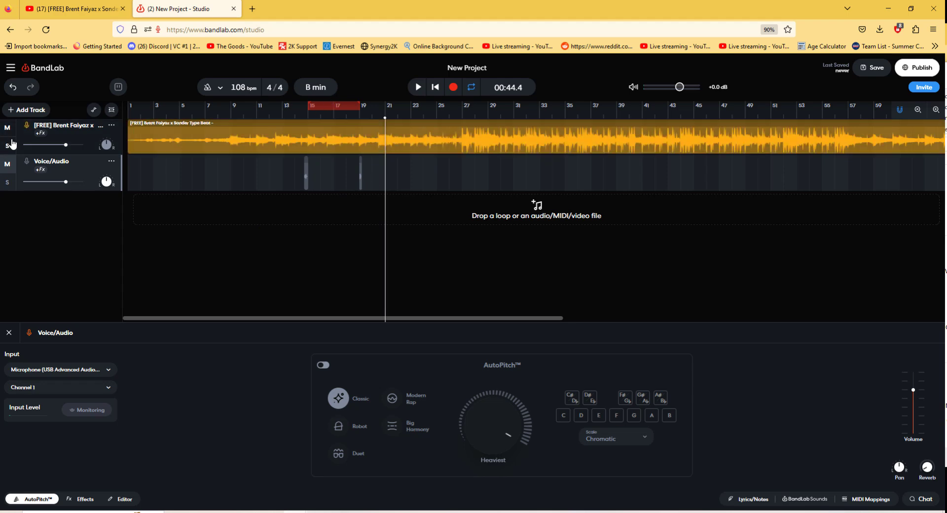
pyautogui.click(11, 130)
pyautogui.click(11, 166)
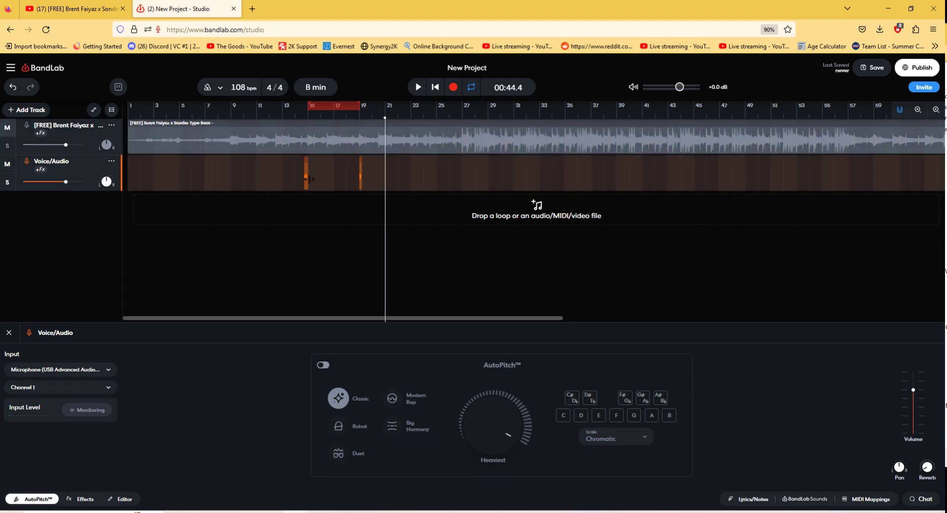
pyautogui.click(10, 332)
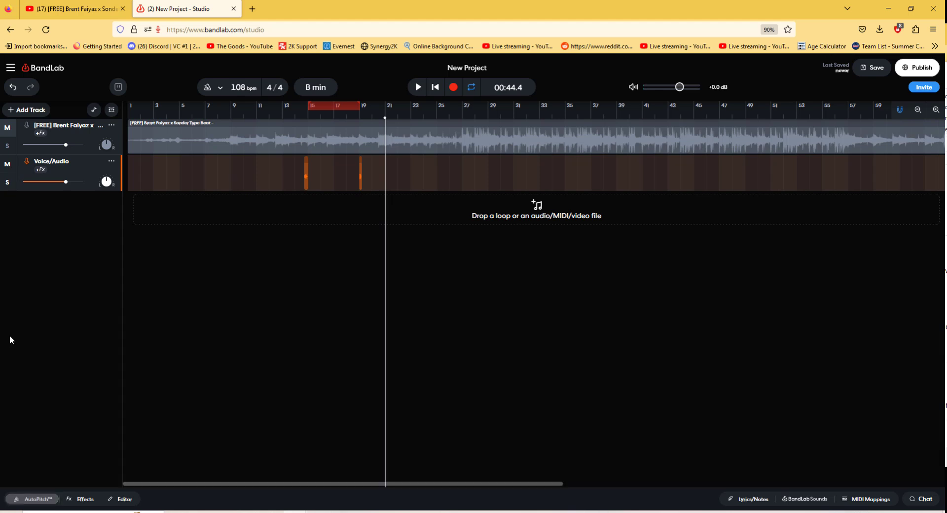
pyautogui.click(303, 117)
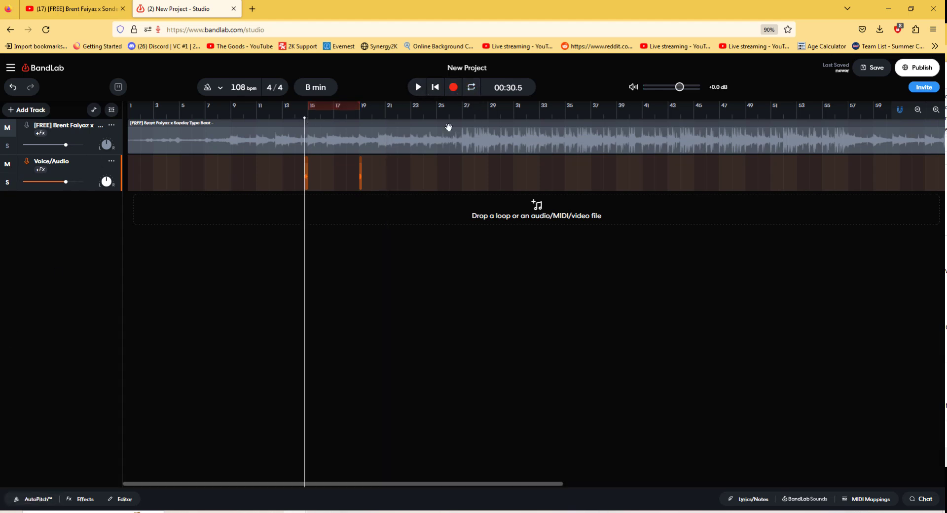
pyautogui.click(454, 88)
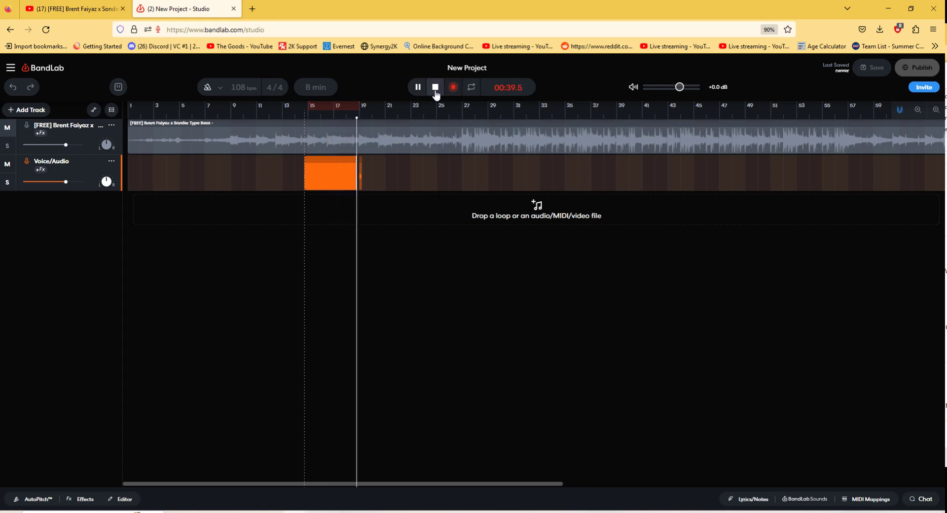
pyautogui.click(435, 88)
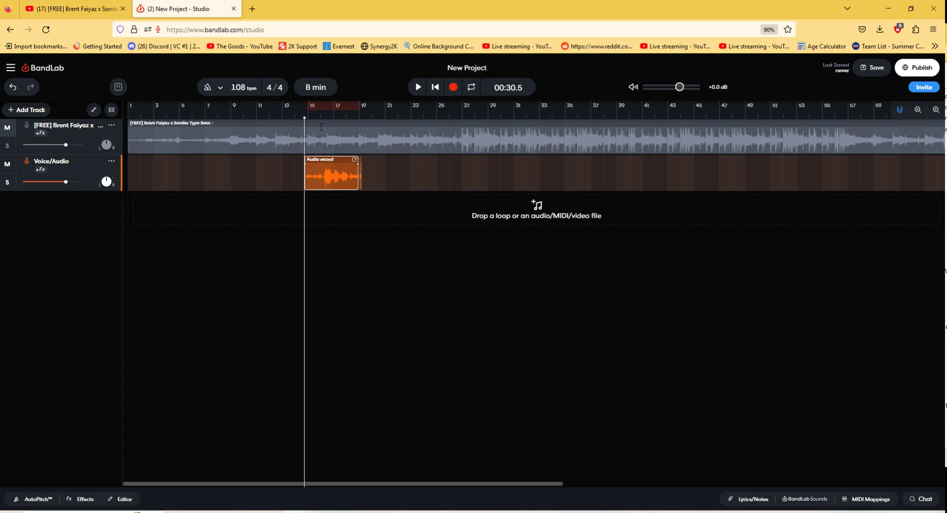
# Play back the new vocal take and bring up the Voice/Audio track's AutoPitch settings
pyautogui.click(418, 87)
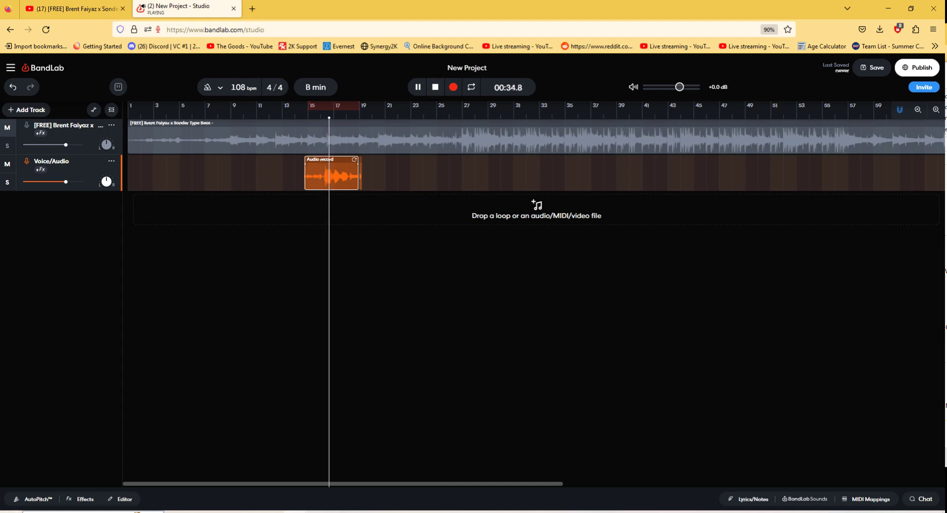
pyautogui.click(38, 500)
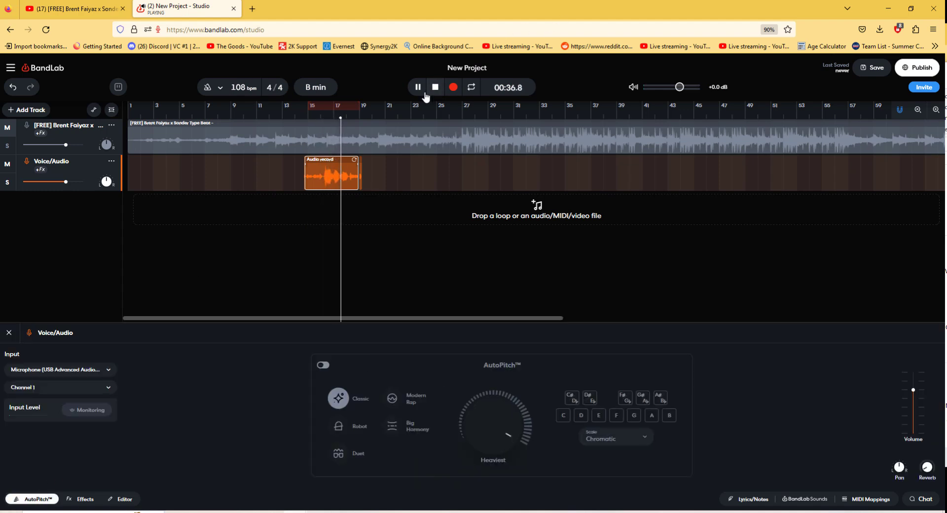
pyautogui.click(434, 88)
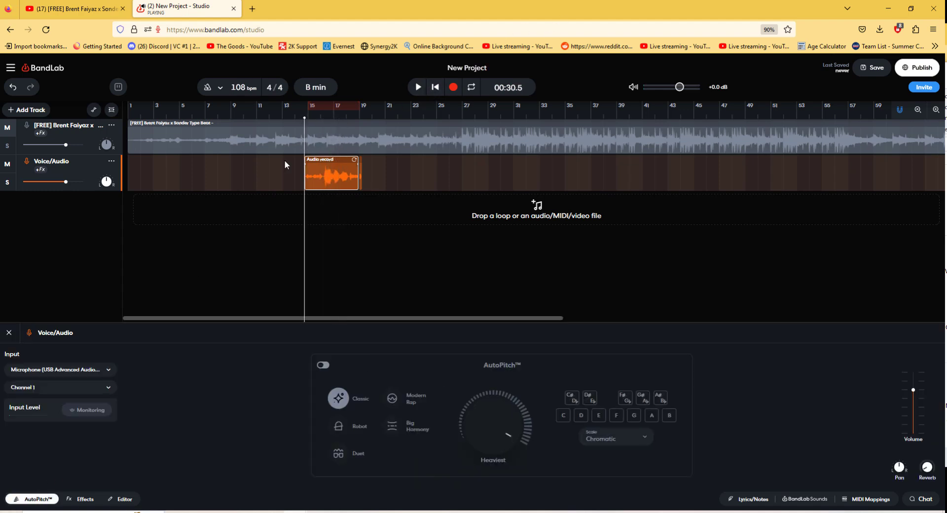
# Move the loop start to bar 16 so the loop covers the sung part of the take, and close the track settings
pyautogui.click(320, 183)
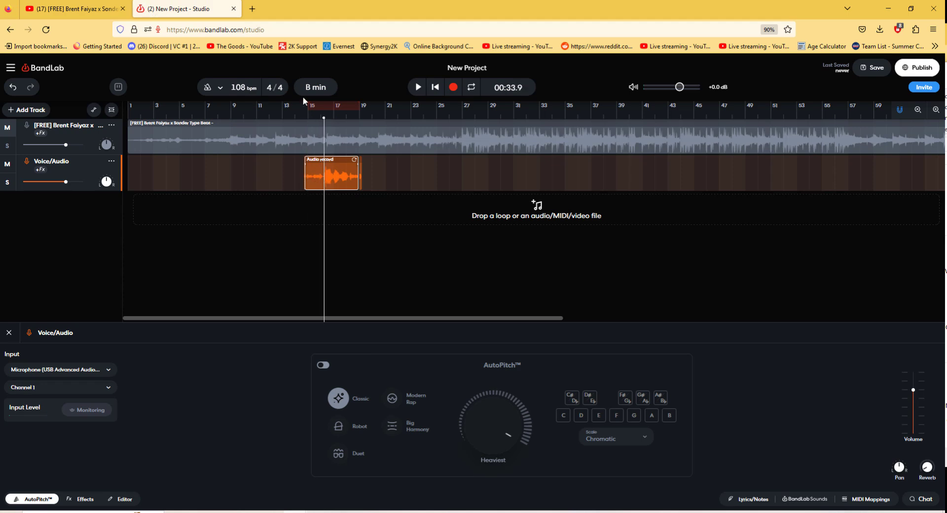
pyautogui.moveTo(308, 110); pyautogui.dragTo(321, 109)
pyautogui.click(9, 334)
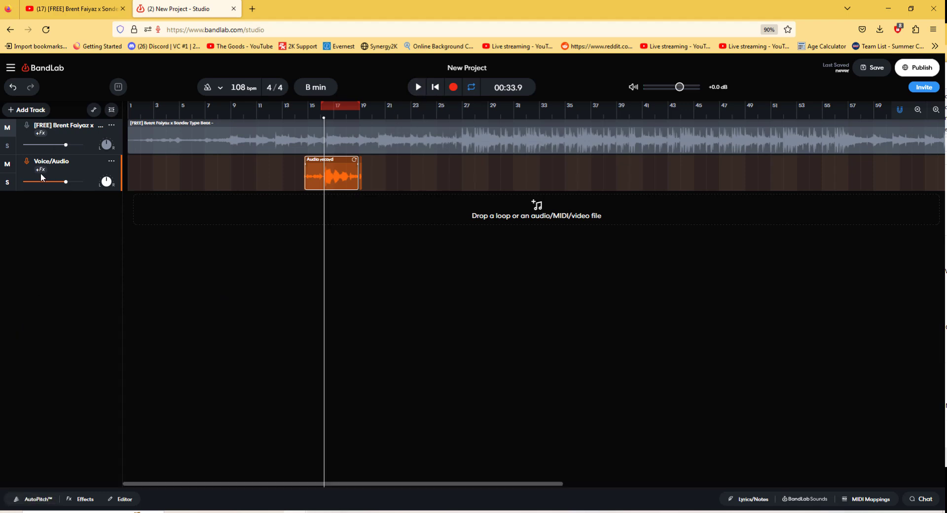
# Turn on AutoPitch for the Voice/Audio track while the vocal loop plays and set its key to E Major
pyautogui.click(39, 170)
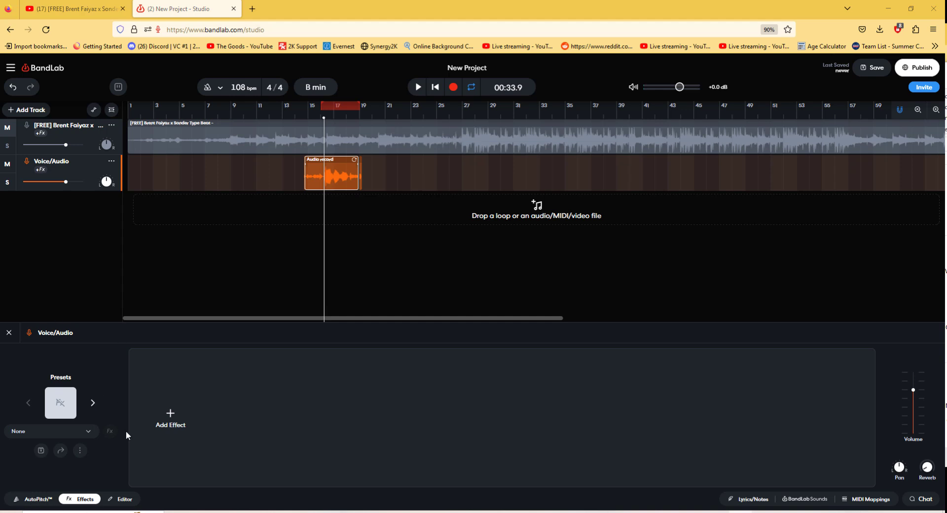
pyautogui.click(418, 87)
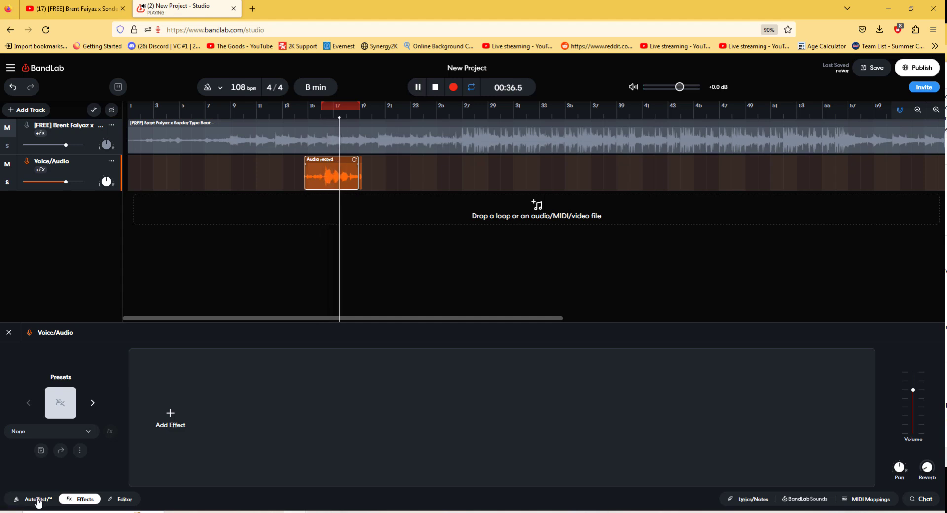
pyautogui.click(38, 500)
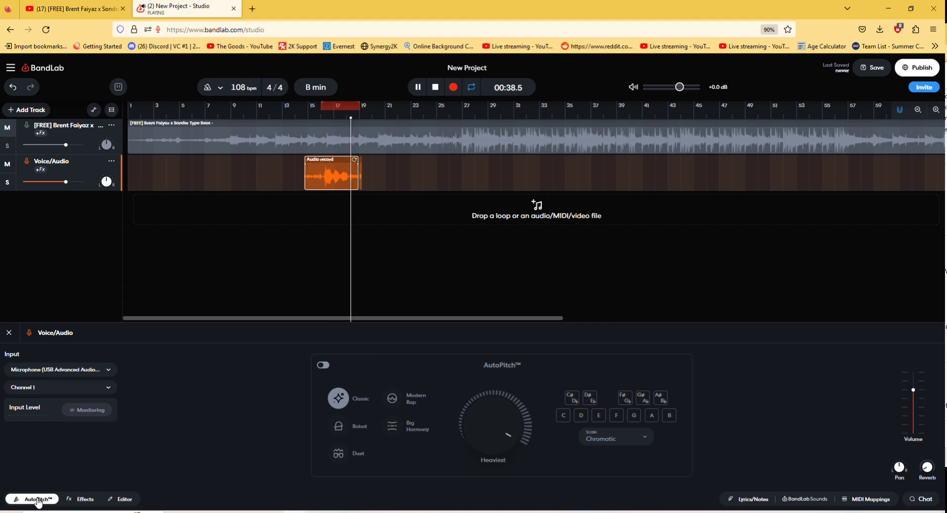
pyautogui.click(322, 365)
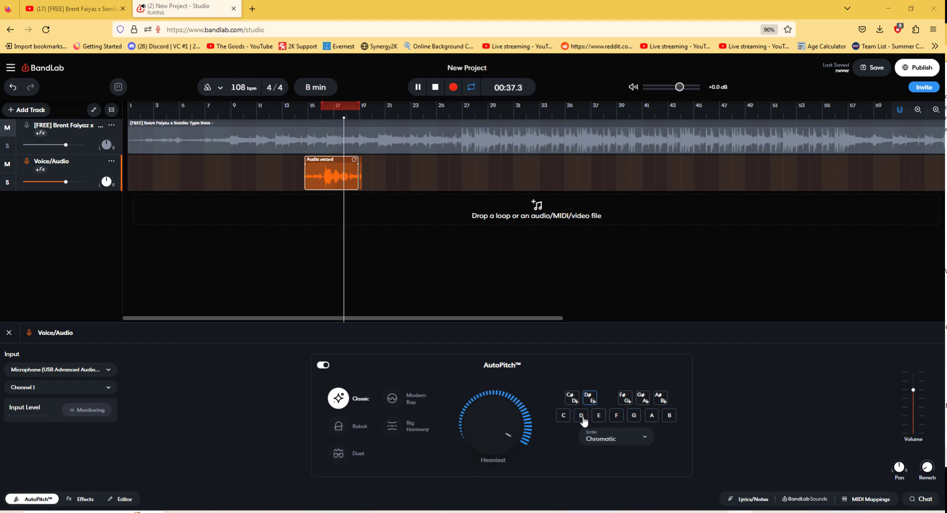
pyautogui.click(419, 90)
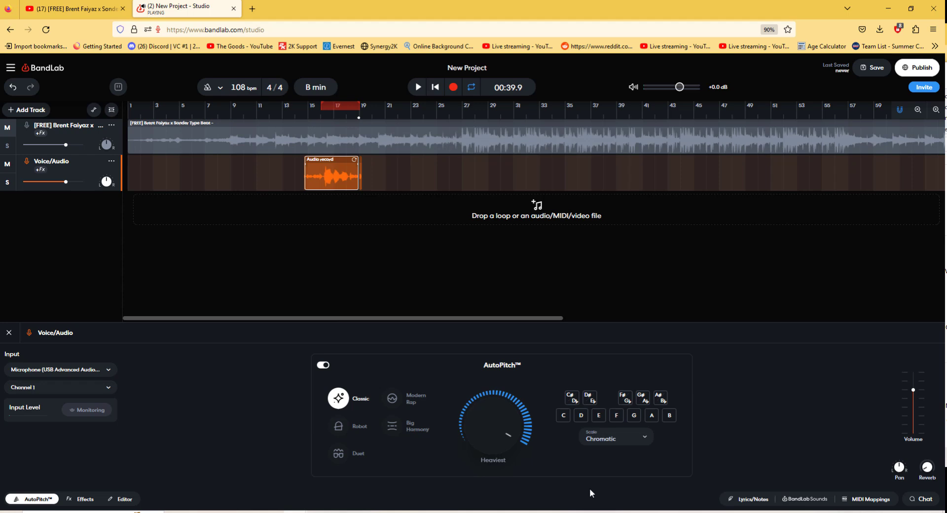
pyautogui.click(600, 416)
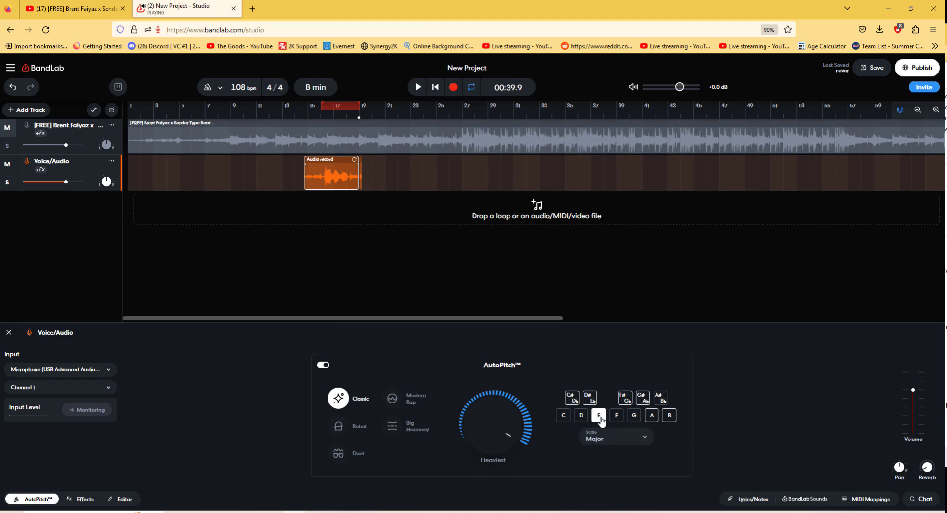
# Change the Voice/Audio track's AutoPitch key to G Major while the vocal loop plays, keeping the strength at Heaviest
pyautogui.click(418, 88)
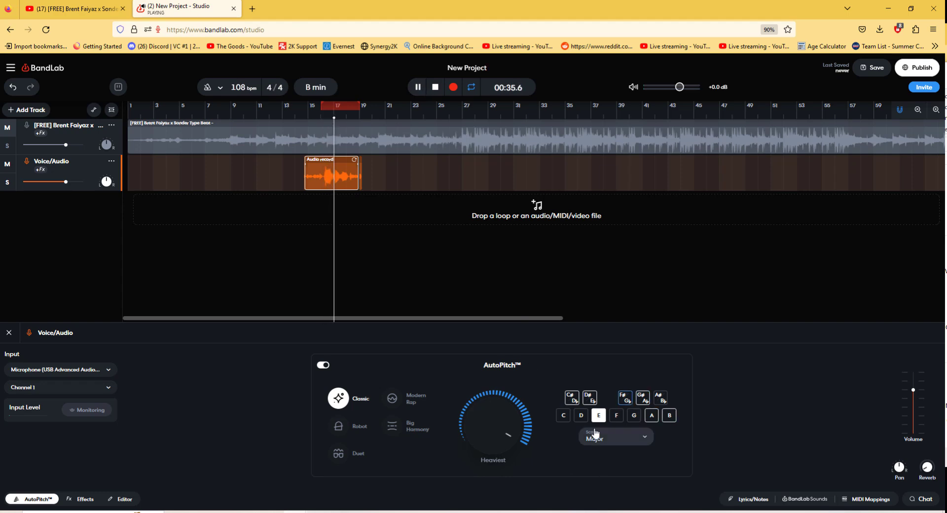
pyautogui.click(628, 419)
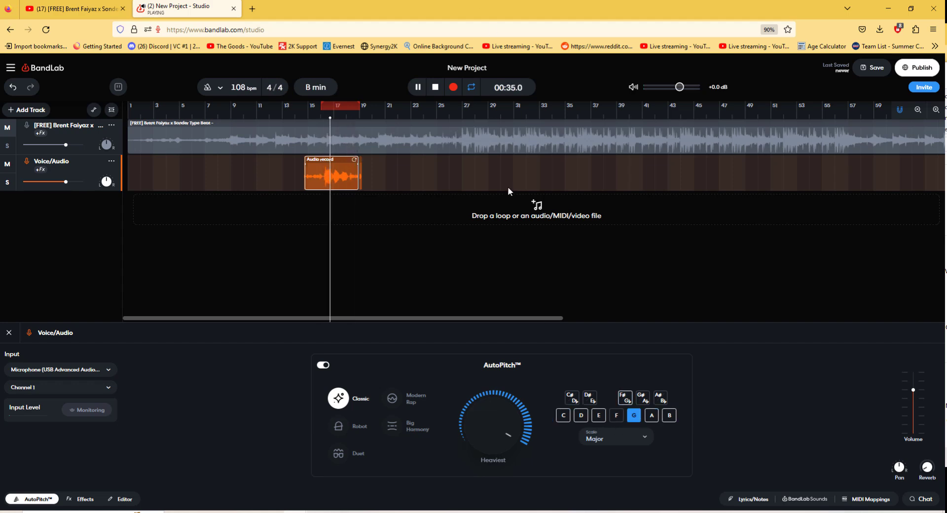
pyautogui.click(418, 87)
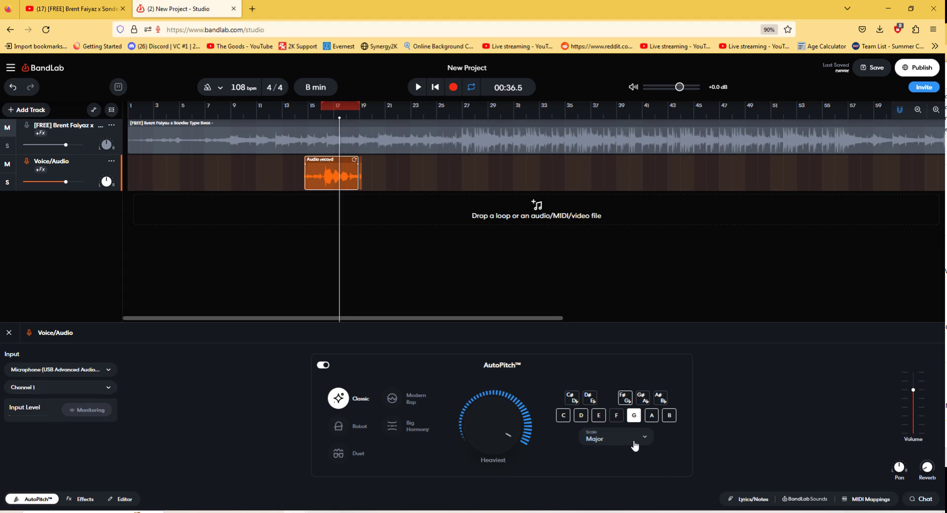
pyautogui.moveTo(497, 449); pyautogui.dragTo(503, 428)
# Browse the effect presets for the Voice/Audio track and apply the Fourth Wall preset
pyautogui.click(85, 500)
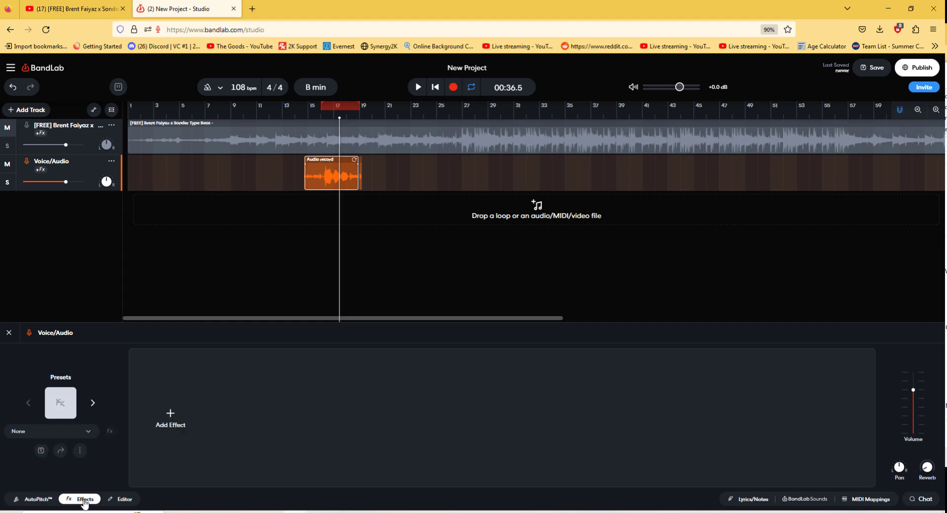
pyautogui.click(79, 432)
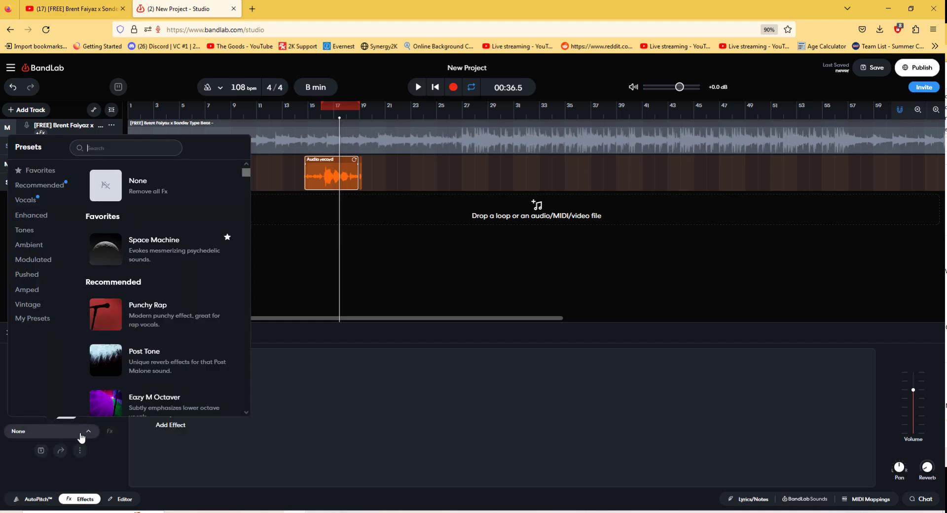
pyautogui.scroll(-3, 182, 358)
pyautogui.scroll(-3, 183, 361)
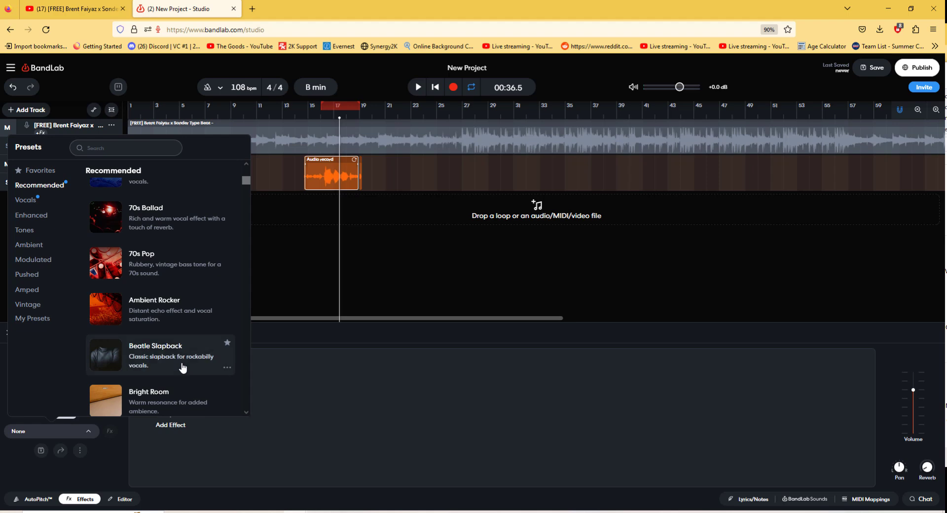
pyautogui.scroll(6, 188, 353)
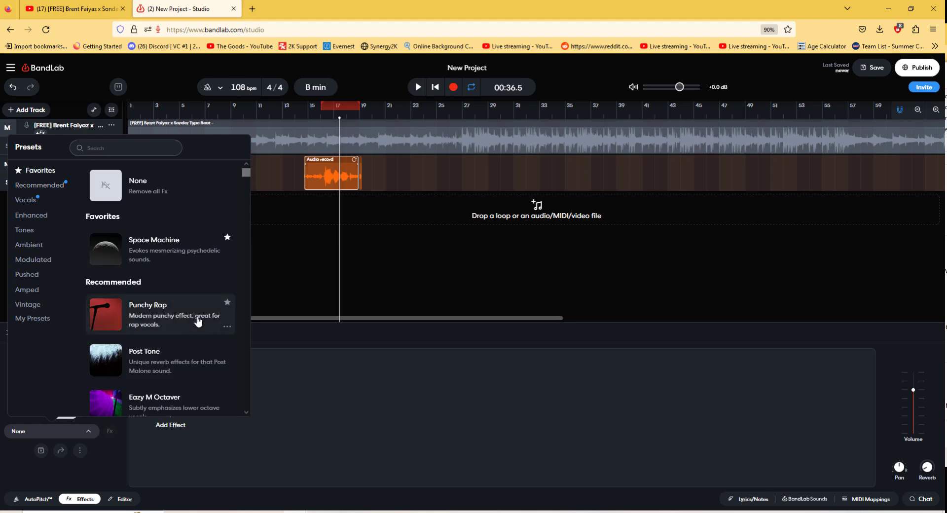
pyautogui.scroll(-5, 196, 328)
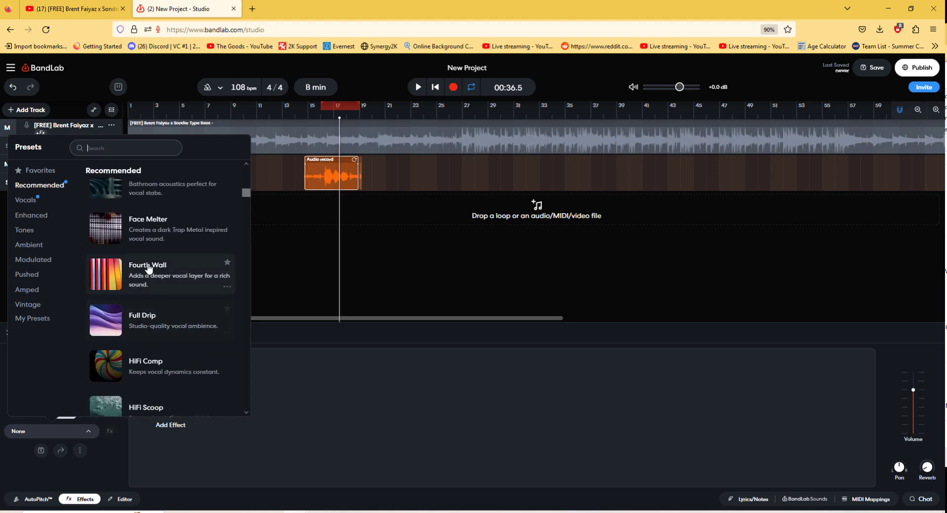
pyautogui.click(148, 269)
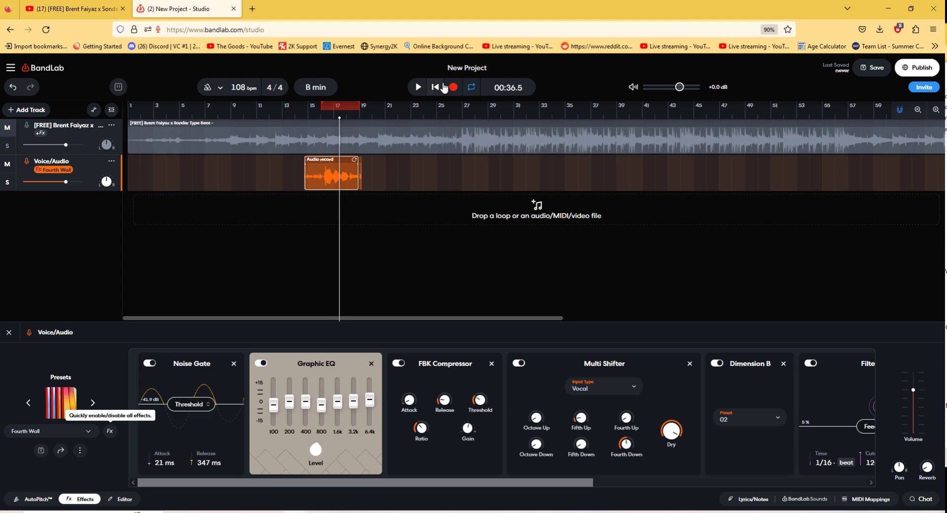
# Play the vocal loop while auditioning the presets that follow, through HiFi Comp and HiFi Scoop to High and Bright, and stop playback
pyautogui.click(418, 87)
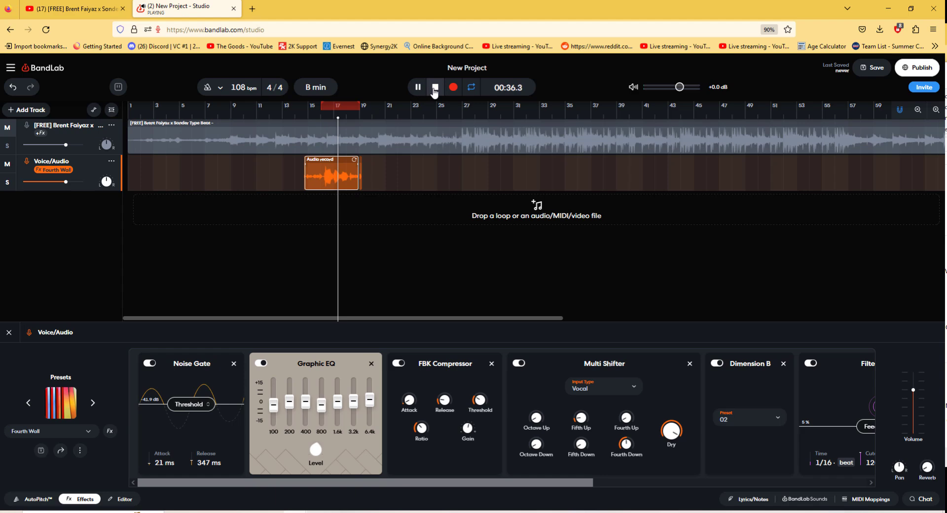
pyautogui.click(93, 403)
pyautogui.click(94, 404)
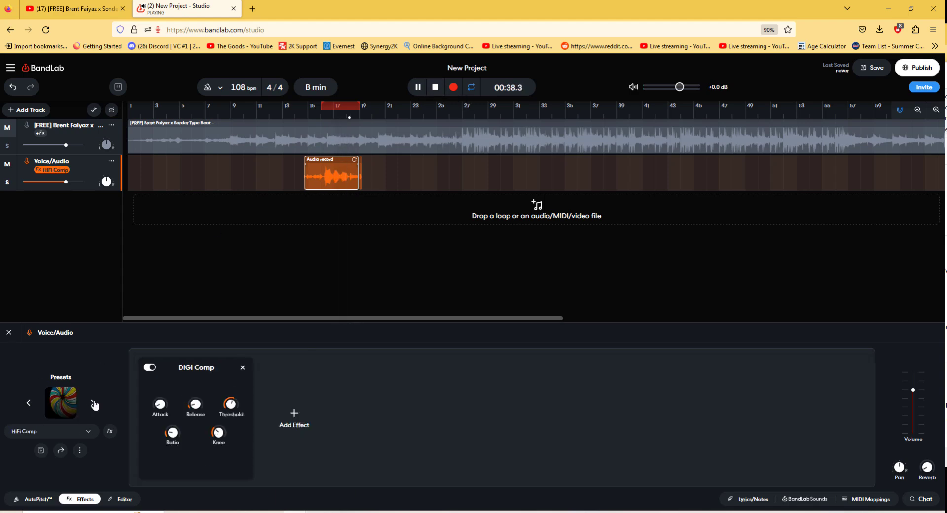
pyautogui.click(323, 115)
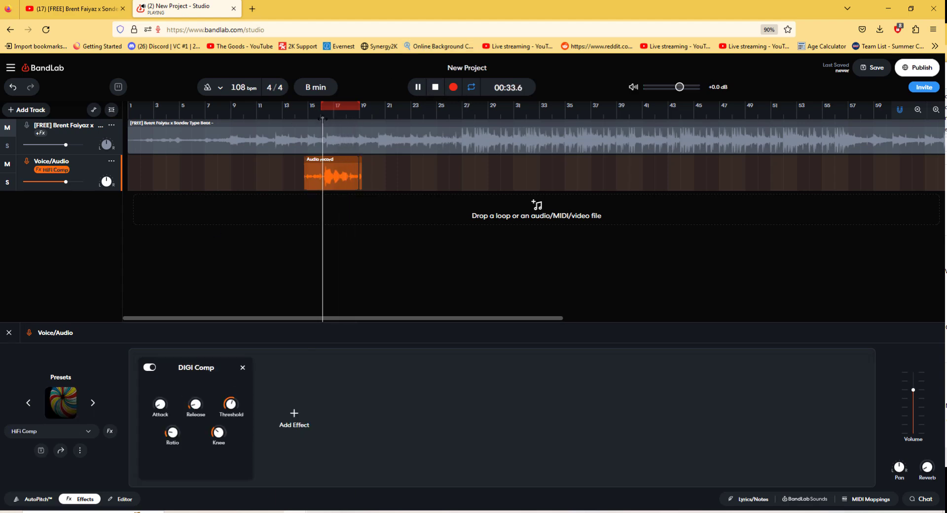
pyautogui.click(92, 403)
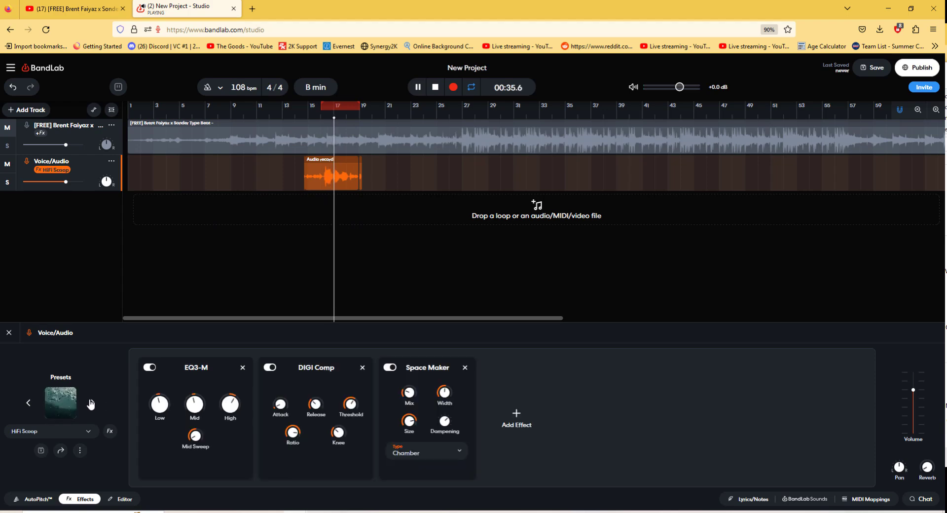
pyautogui.click(90, 403)
pyautogui.click(93, 404)
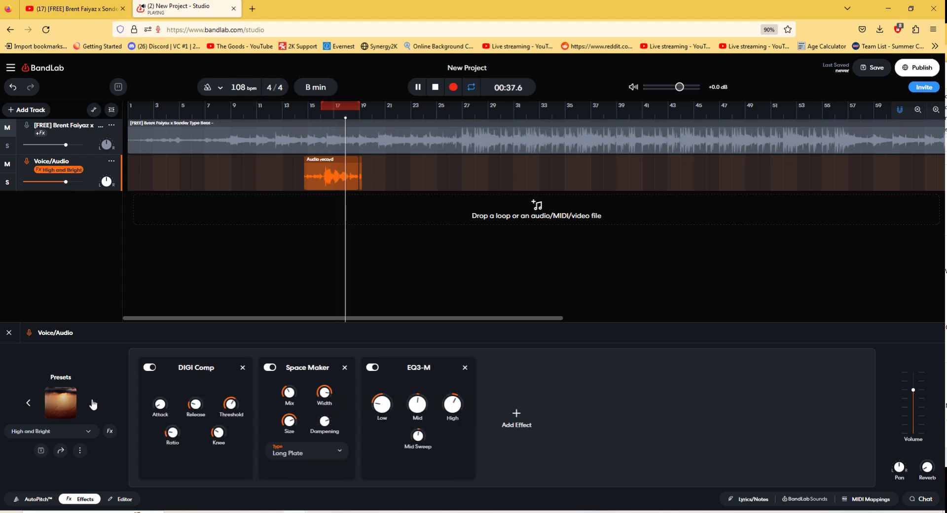
pyautogui.click(323, 119)
pyautogui.click(435, 87)
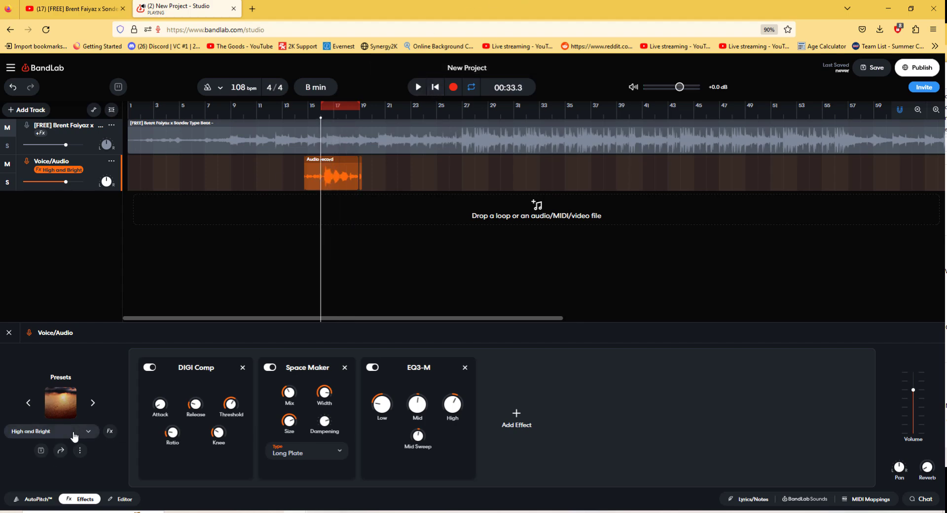
# Look at the effects available to add to the Voice/Audio track, and close the track settings without adding one
pyautogui.click(517, 418)
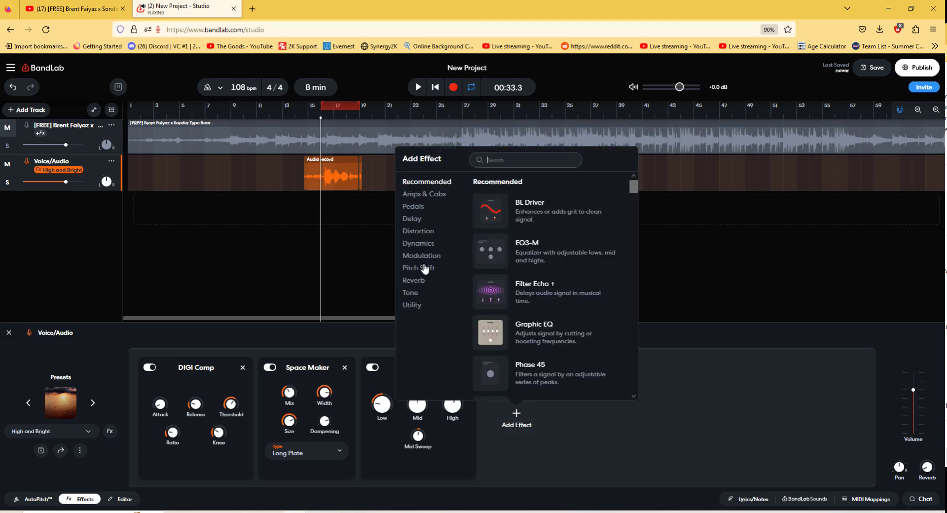
pyautogui.click(698, 309)
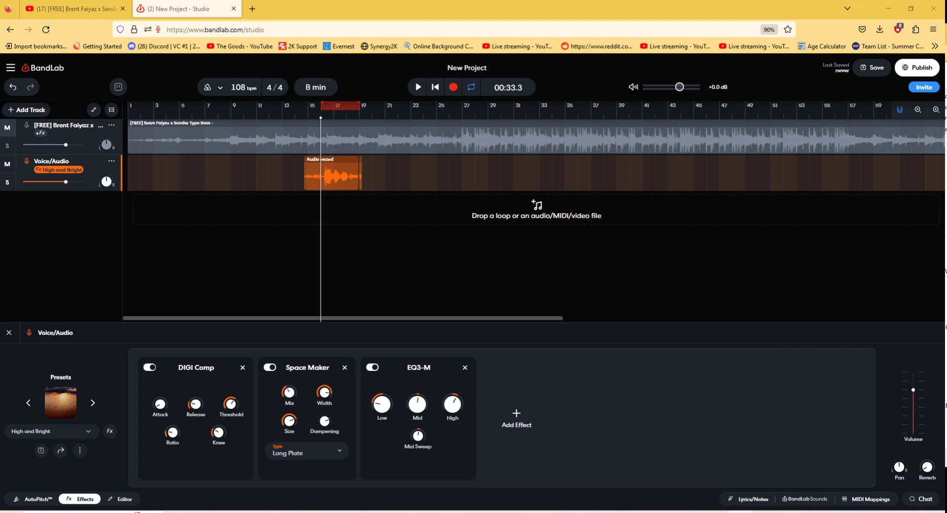
pyautogui.click(9, 334)
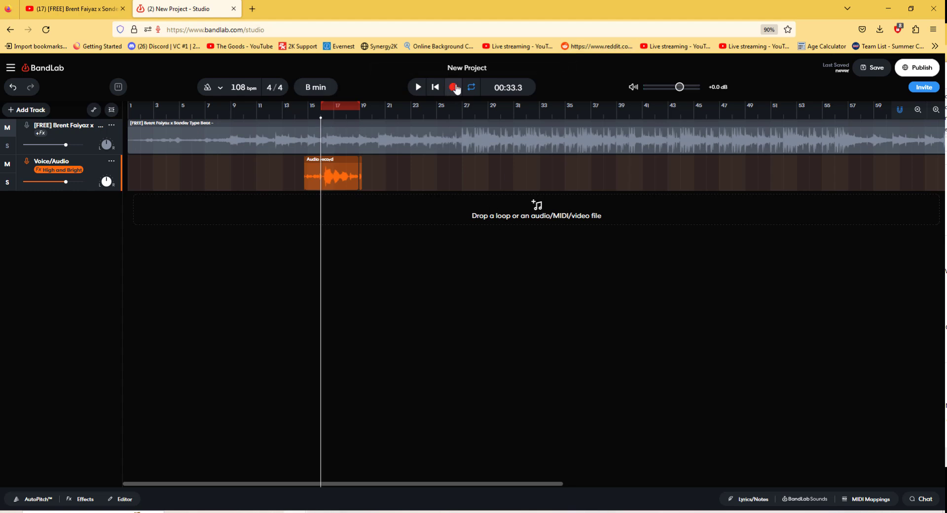
# Switch looping off and record a new take over the existing vocal on the Voice/Audio track from 00:33.3
pyautogui.click(471, 89)
pyautogui.click(450, 90)
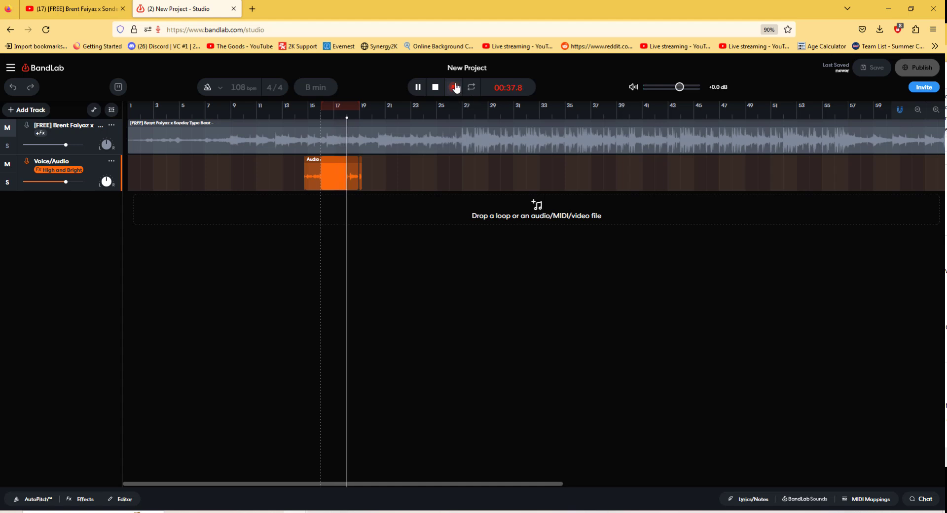
pyautogui.click(458, 88)
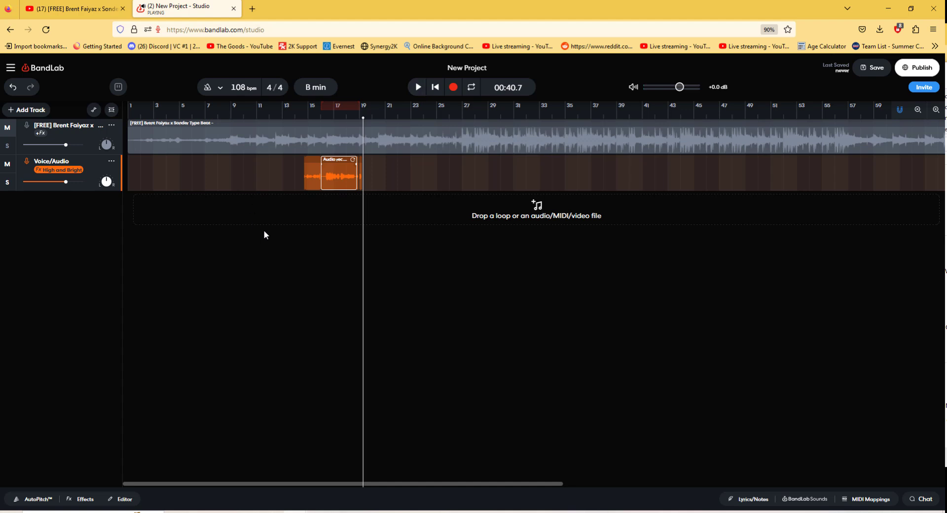
# Place the playhead at 00:38.8 near the end of the take and add a second Voice/Audio track
pyautogui.click(352, 117)
pyautogui.moveTo(352, 119); pyautogui.dragTo(355, 120)
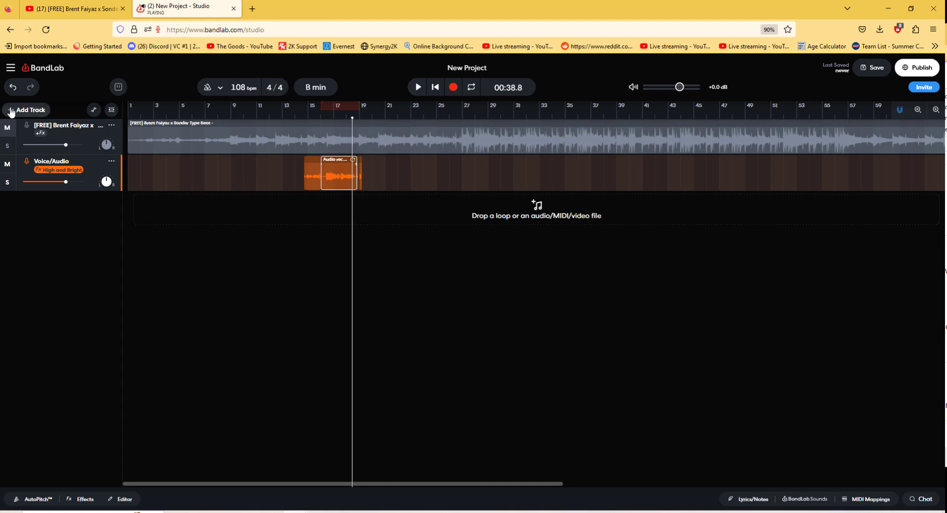
pyautogui.click(26, 110)
pyautogui.click(70, 168)
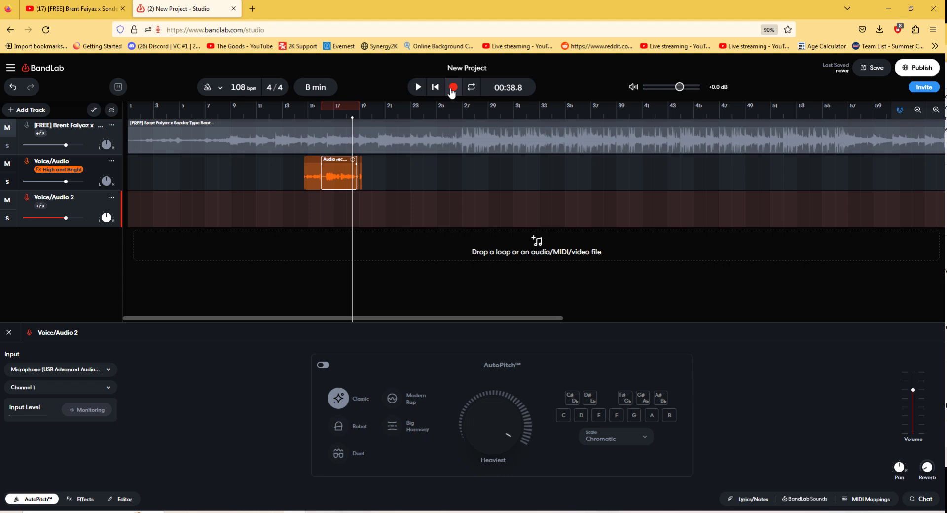
# Set the recording count-in to 1 Bar and record a take on the Voice/Audio 2 track from 00:38.8
pyautogui.click(220, 87)
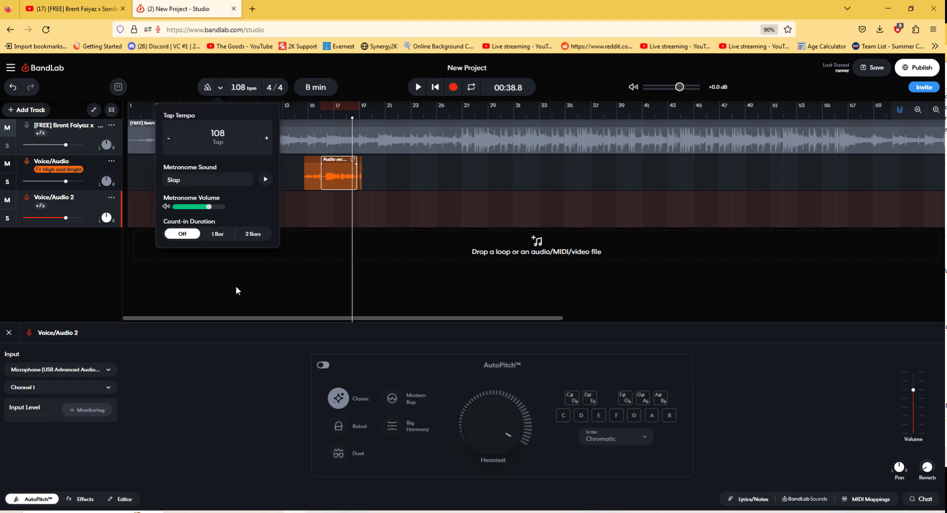
pyautogui.click(218, 234)
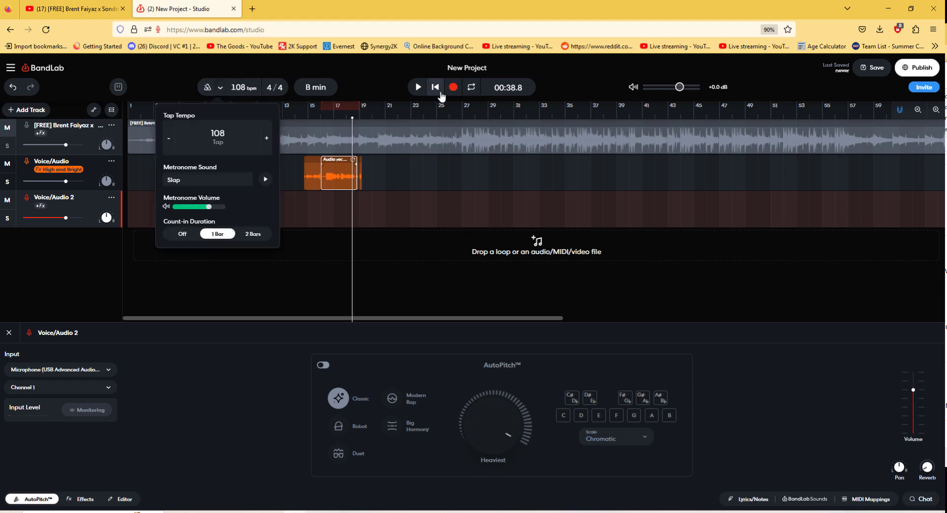
pyautogui.click(453, 89)
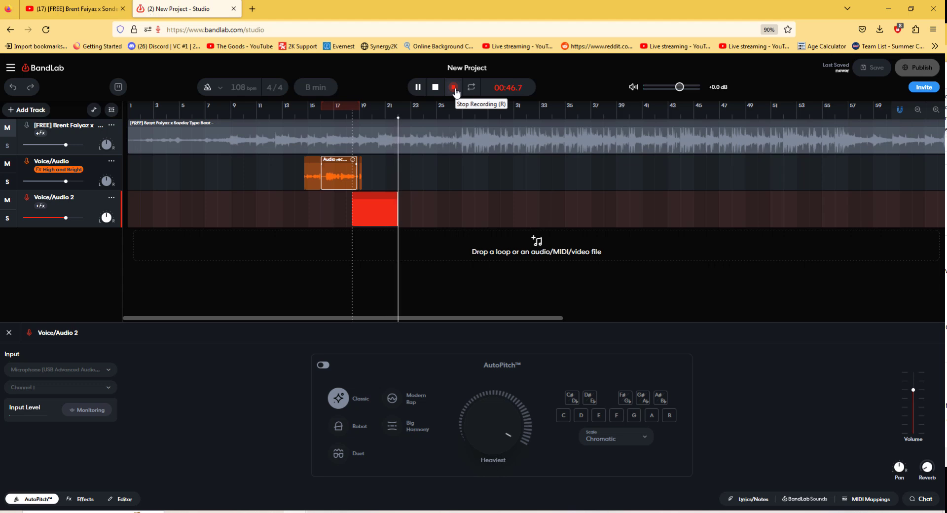
pyautogui.click(434, 87)
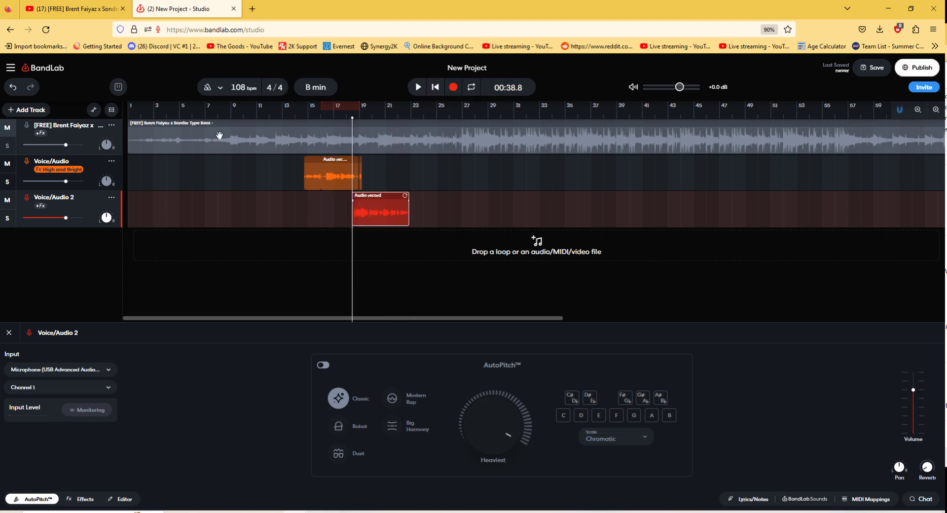
# Turn off AutoPitch on the first Voice/Audio track, remove its effects with the None preset, and close its settings
pyautogui.click(94, 172)
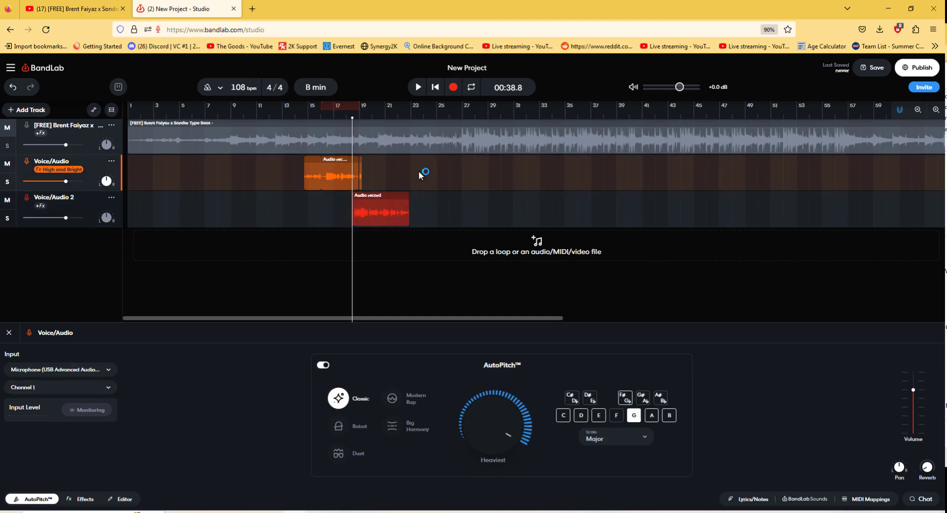
pyautogui.click(322, 365)
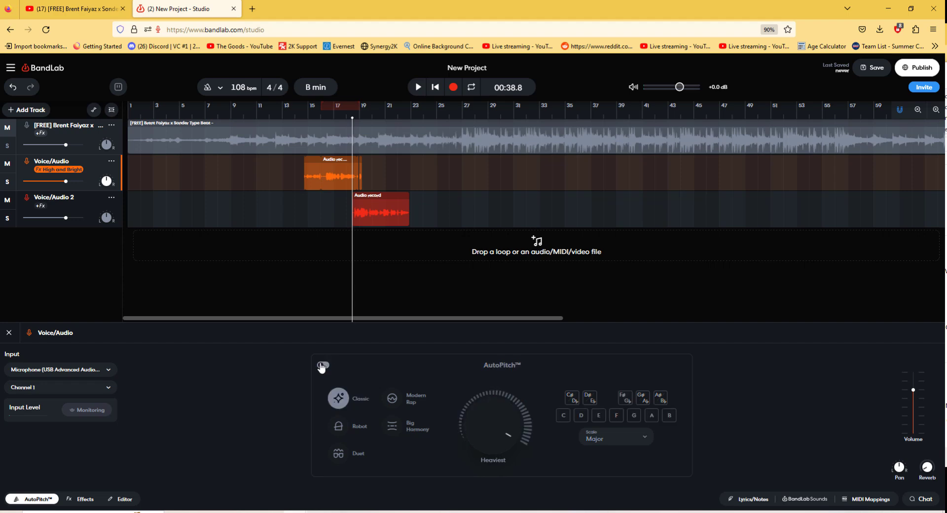
pyautogui.click(85, 500)
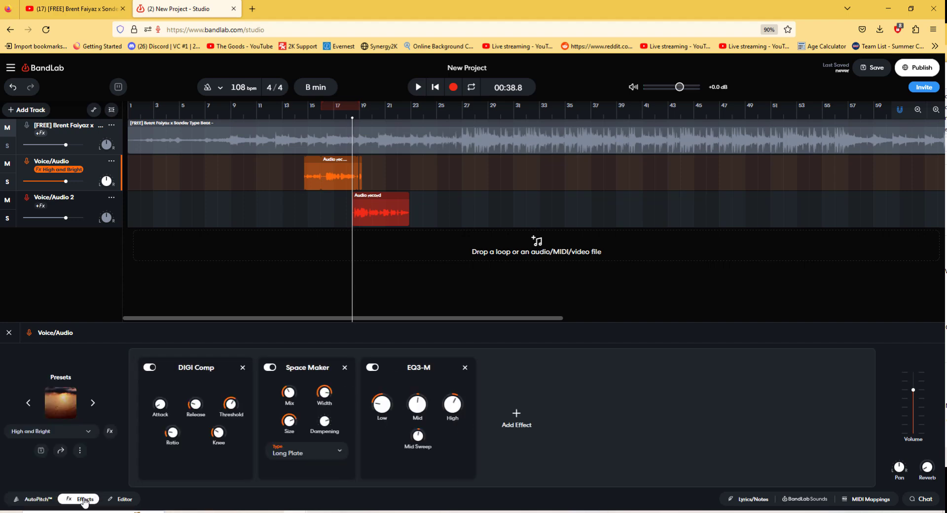
pyautogui.click(89, 431)
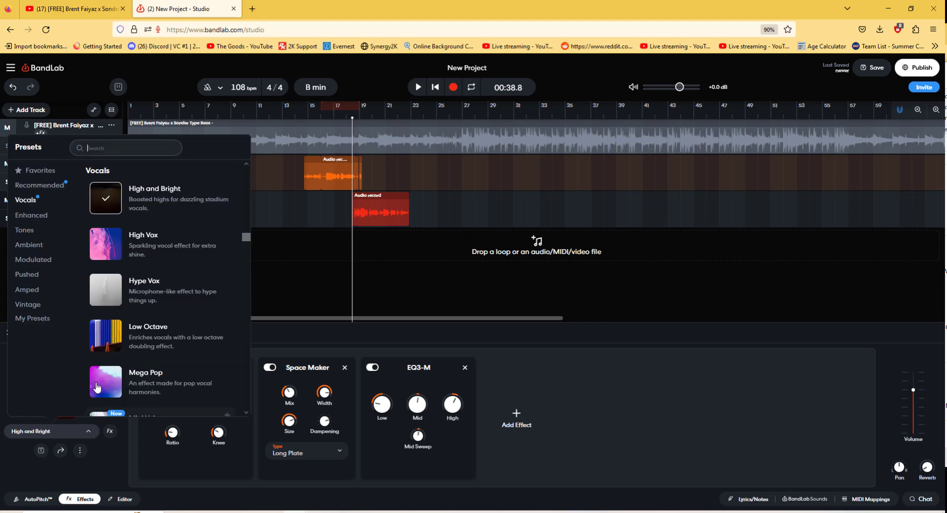
pyautogui.click(37, 185)
pyautogui.scroll(3, 166, 192)
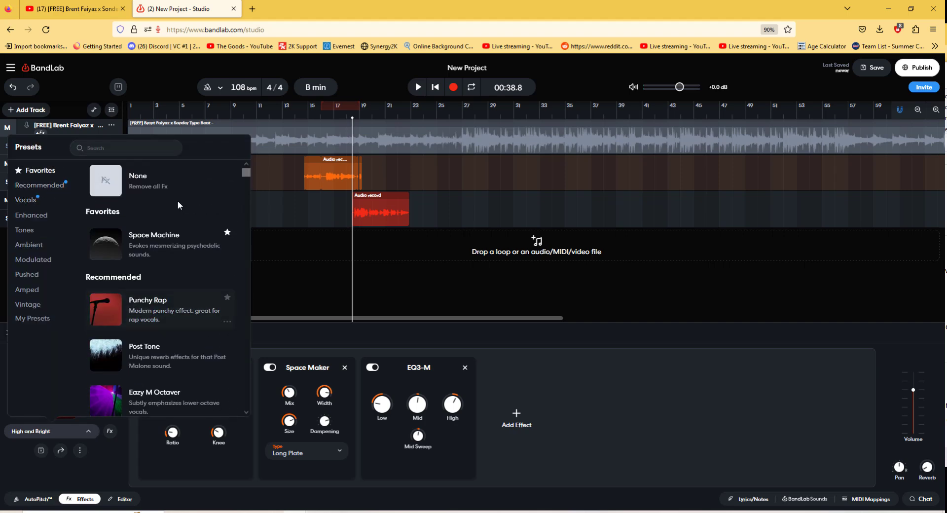
pyautogui.click(143, 186)
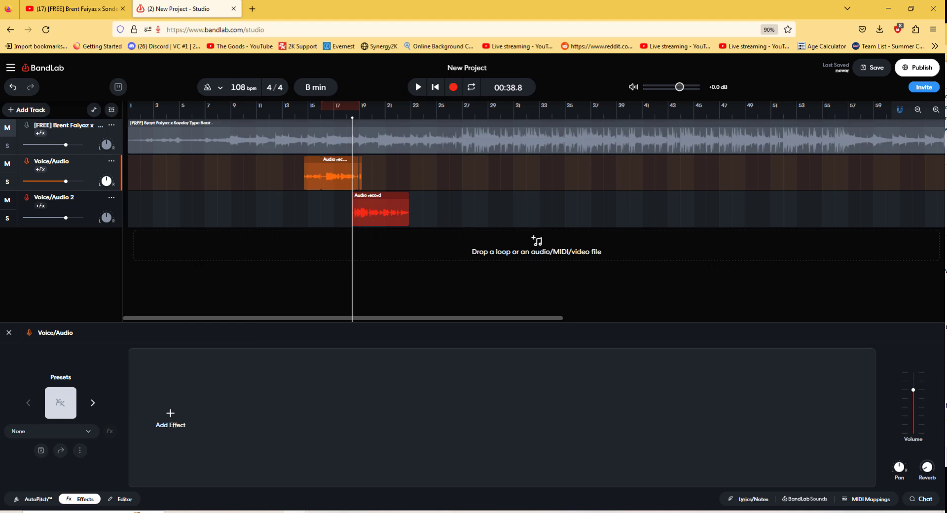
pyautogui.click(8, 333)
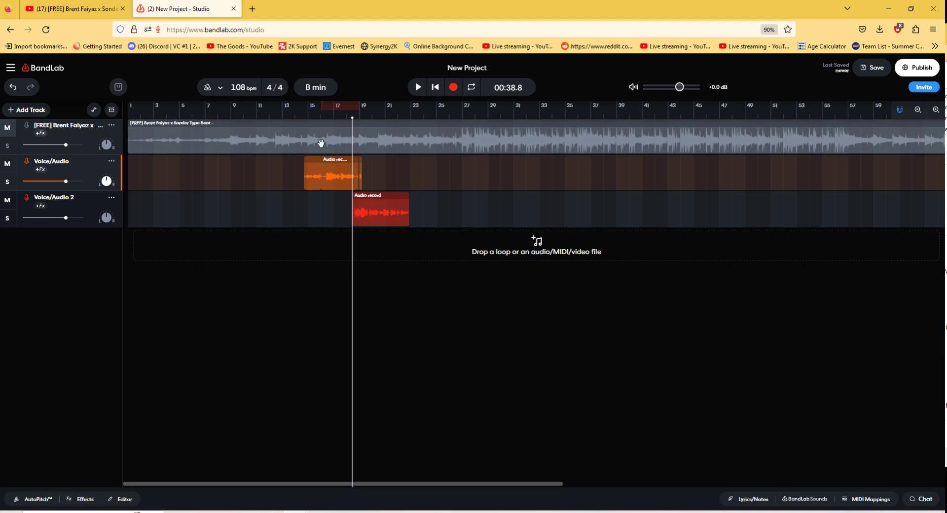
# Play back the two overlapping vocal takes from 00:34.4 and stop playback
pyautogui.click(326, 121)
pyautogui.press('space')
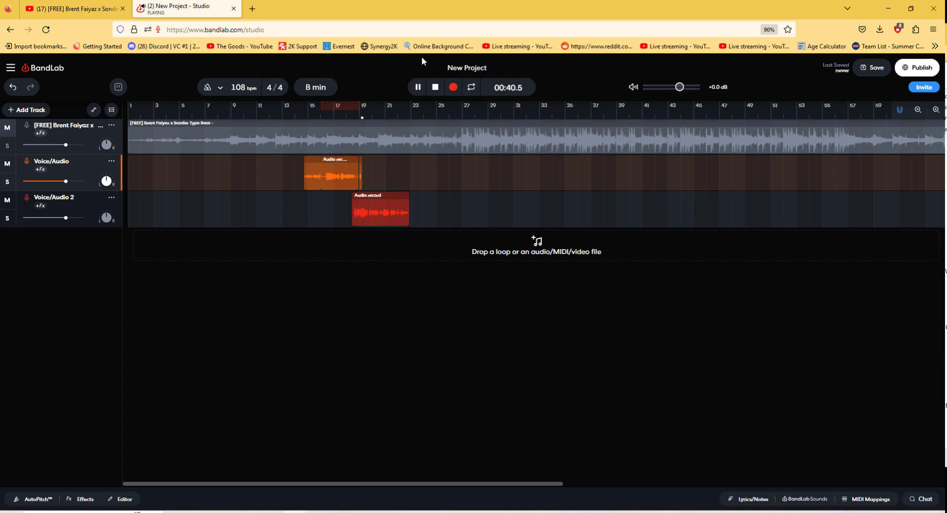
pyautogui.click(436, 88)
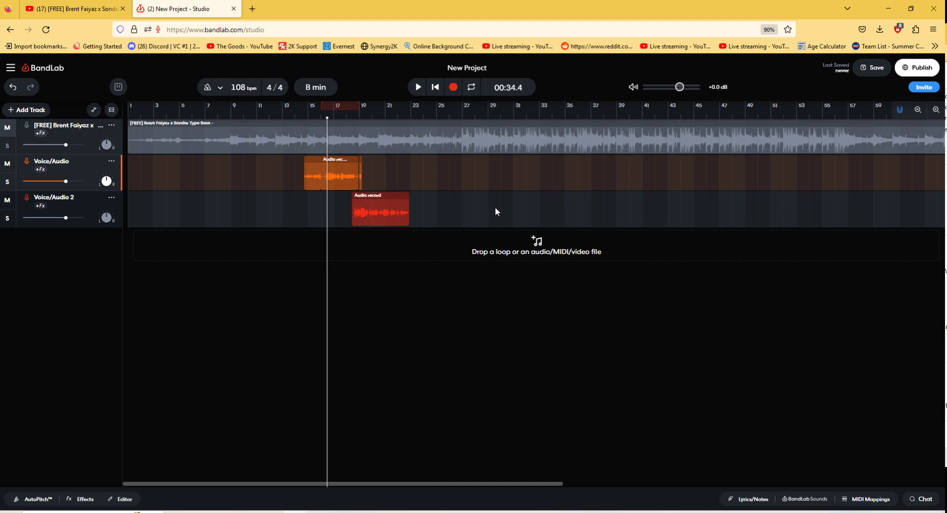
# Add a third Voice/Audio track and record a vocal take on it starting from 00:33.3
pyautogui.click(92, 209)
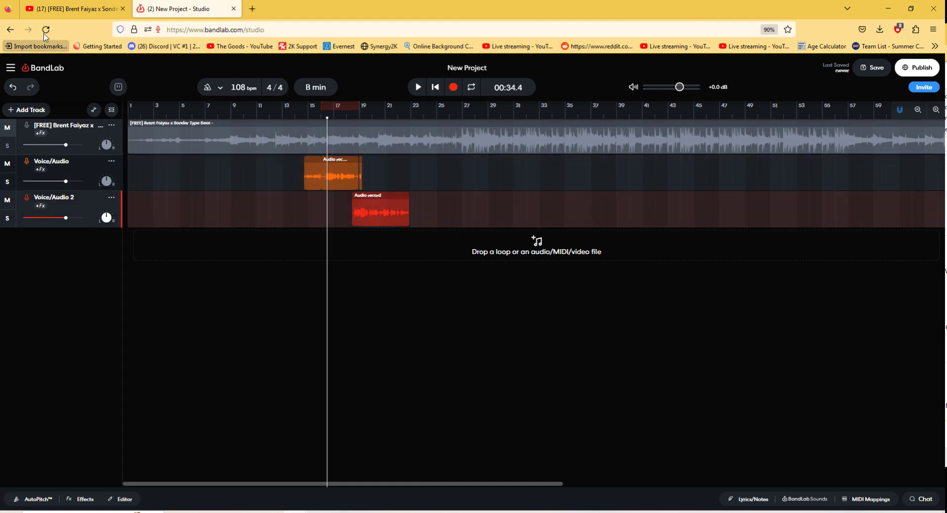
pyautogui.click(26, 109)
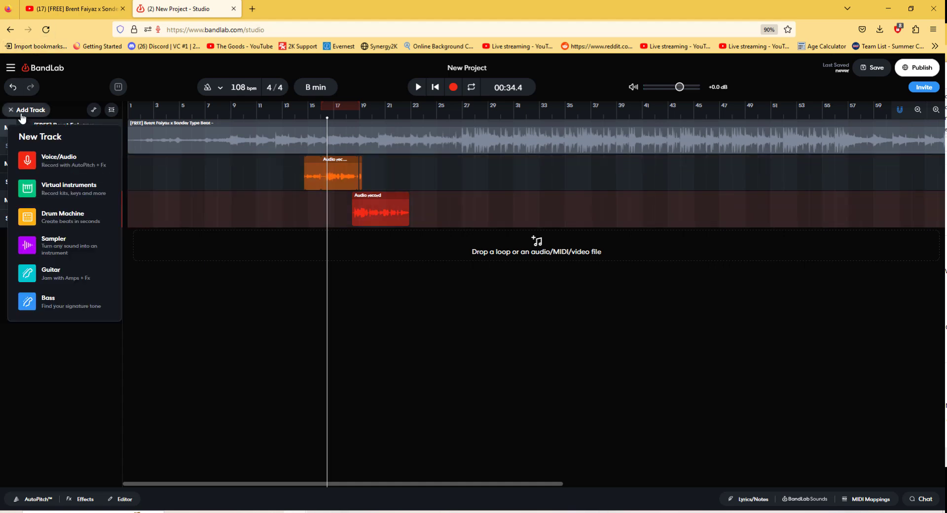
pyautogui.click(82, 168)
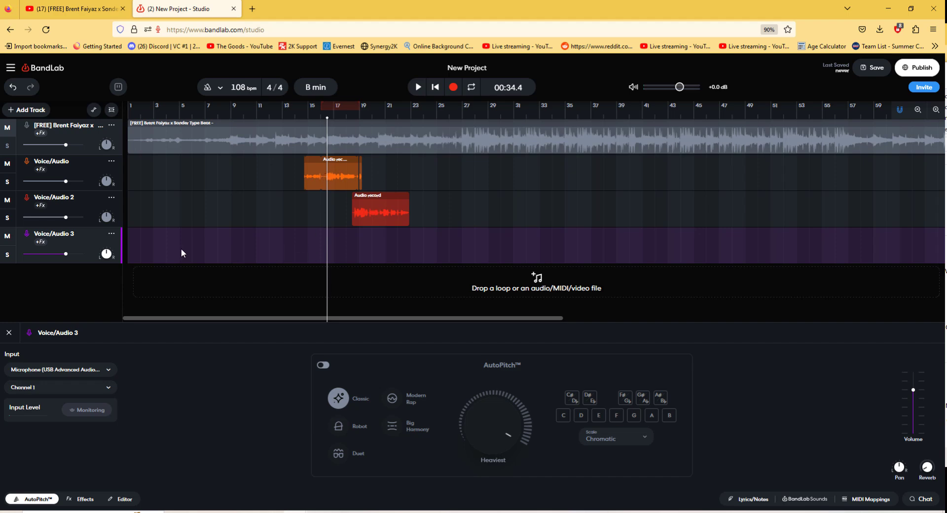
pyautogui.click(321, 119)
pyautogui.click(453, 88)
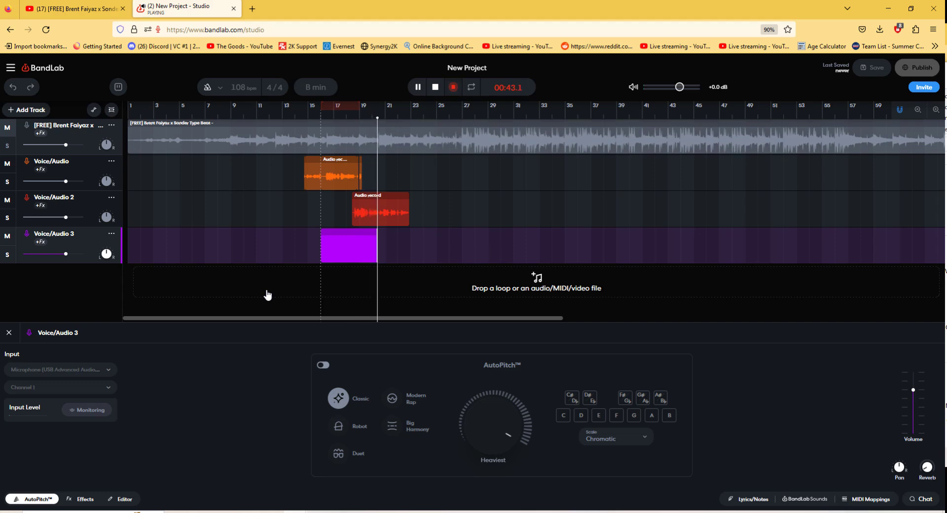
pyautogui.click(435, 89)
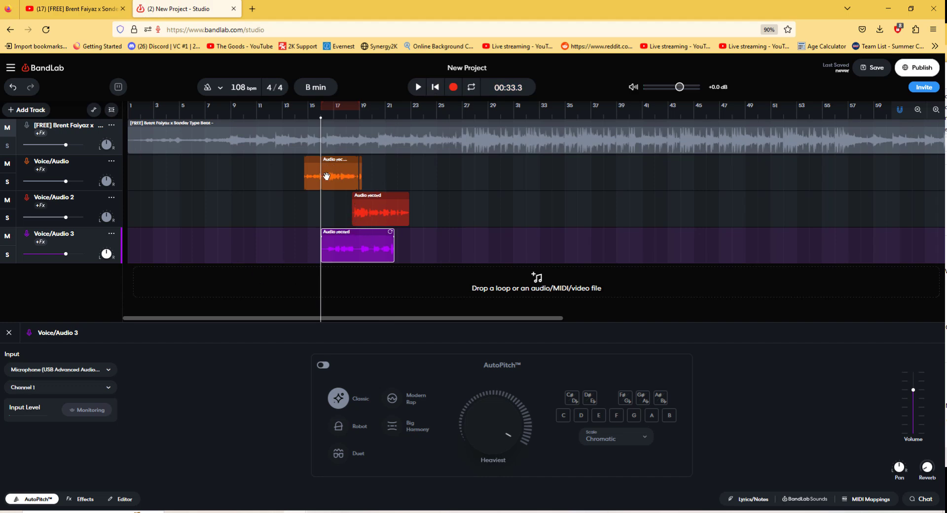
pyautogui.moveTo(385, 173); pyautogui.dragTo(334, 207)
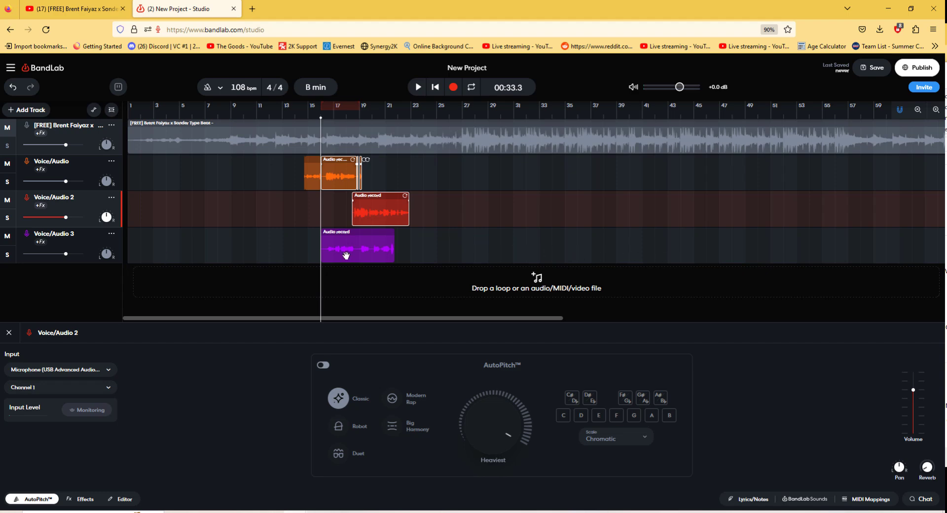
pyautogui.click(81, 170)
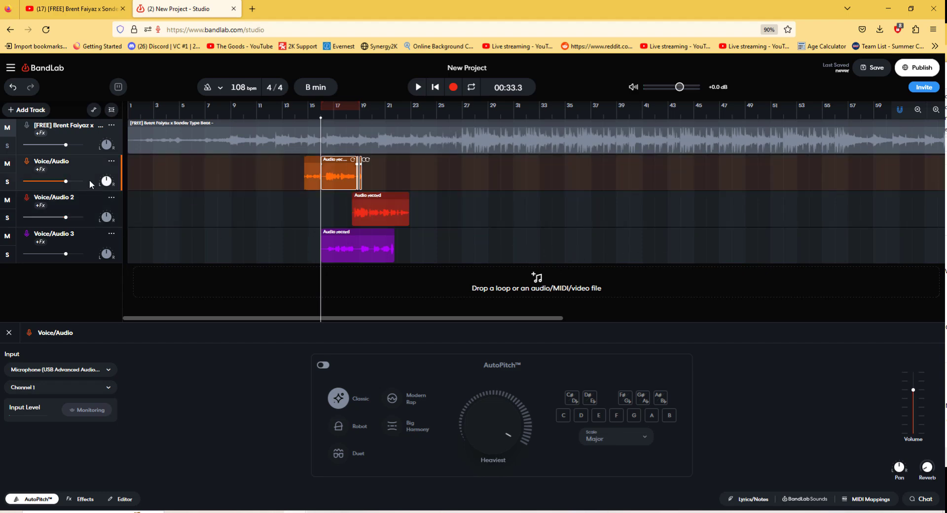
pyautogui.click(476, 220)
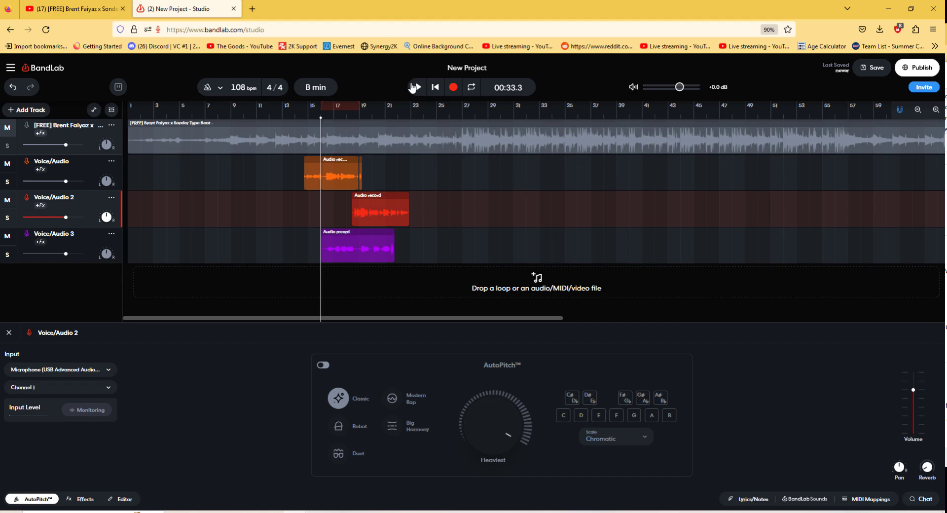
# Move the Voice/Audio 3 track up so it sits directly beneath the instrumental track, above the first Voice/Audio track
pyautogui.moveTo(92, 244); pyautogui.dragTo(93, 171)
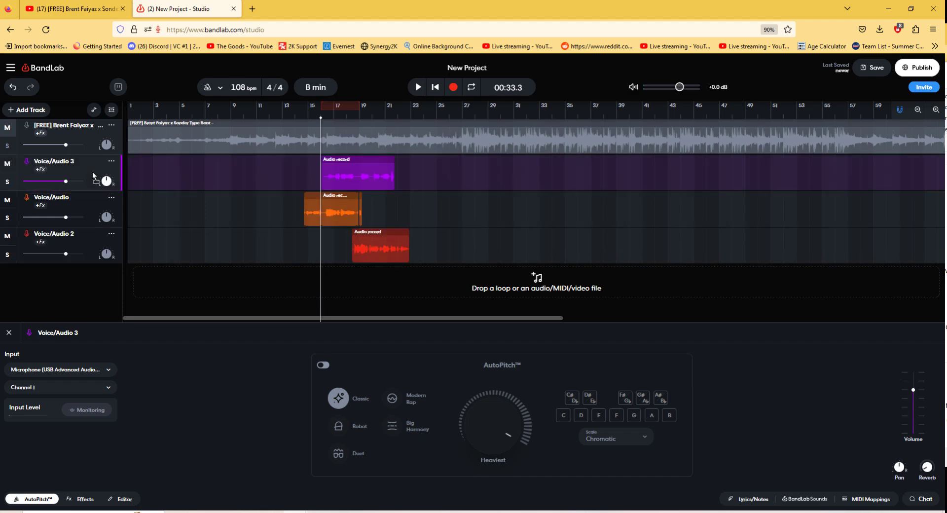